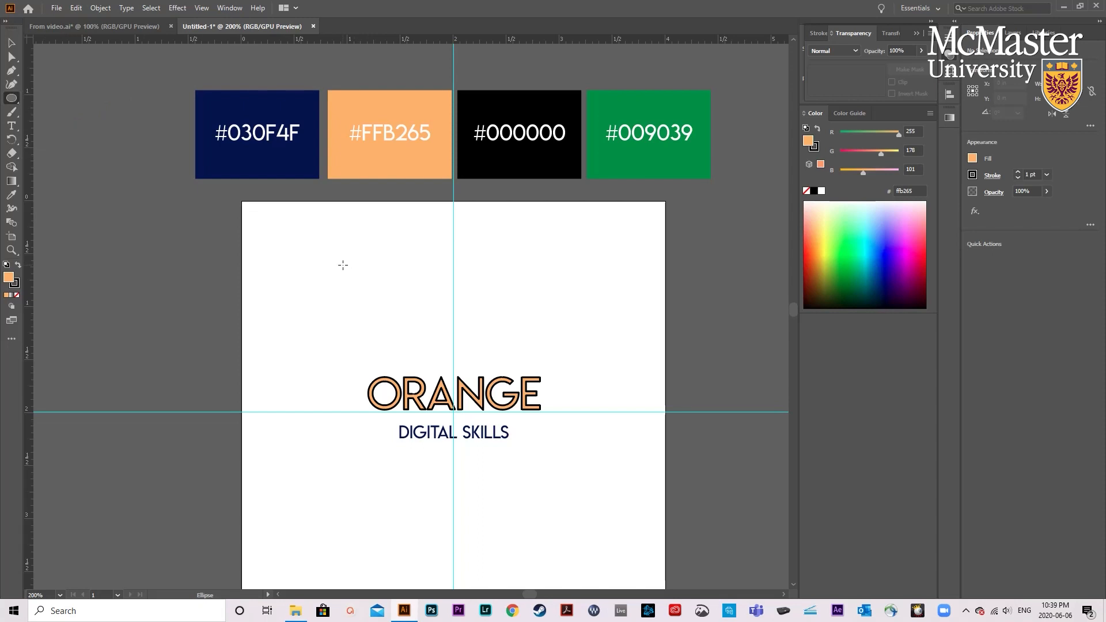
# - Draw a small circle with orange fill and black outline above the ORANGE text and move it onto the letter O
pyautogui.moveTo(343, 265); pyautogui.dragTo(384, 311)
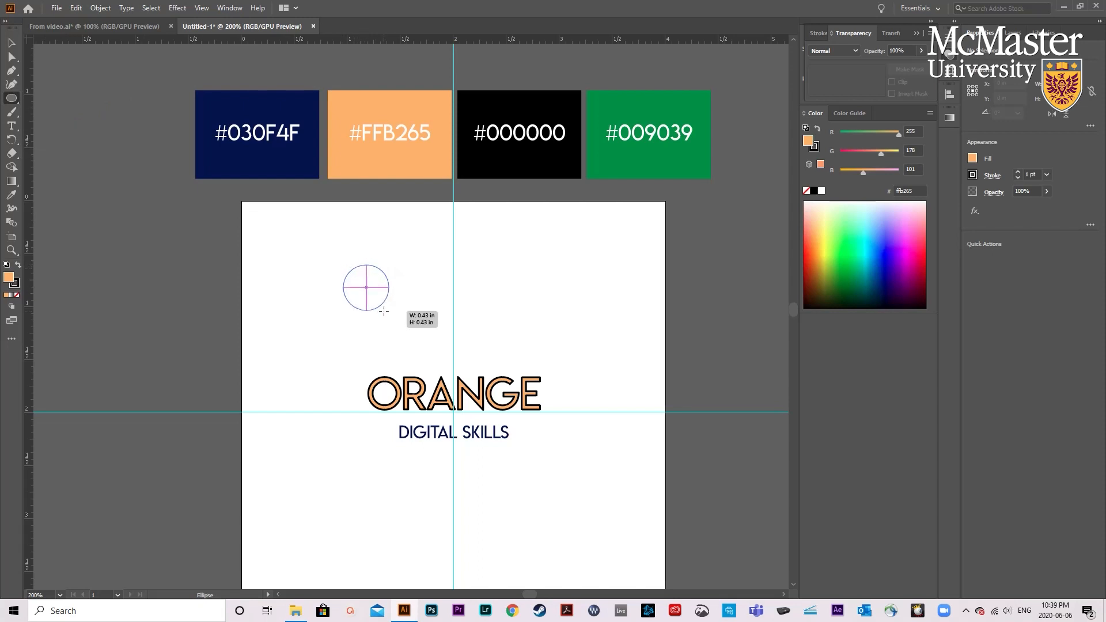
pyautogui.moveTo(384, 311)
pyautogui.mouseDown()
pyautogui.moveTo(400, 304)
pyautogui.moveTo(334, 285)
pyautogui.moveTo(412, 320)
pyautogui.moveTo(380, 316)
pyautogui.moveTo(383, 304)
pyautogui.moveTo(410, 347)
pyautogui.moveTo(374, 303)
pyautogui.mouseUp()
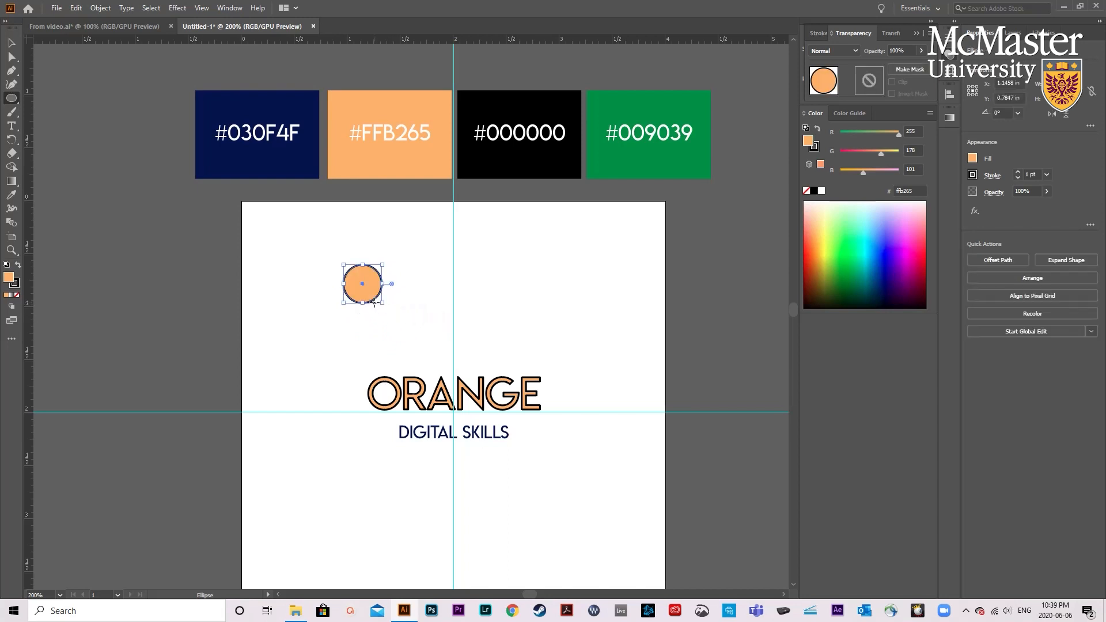
pyautogui.hotkey('ctrl', '+')
pyautogui.scroll(-1, 405, 351)
pyautogui.click(11, 43)
pyautogui.click(175, 227)
pyautogui.moveTo(342, 239); pyautogui.dragTo(376, 398)
pyautogui.scroll(2, 376, 392)
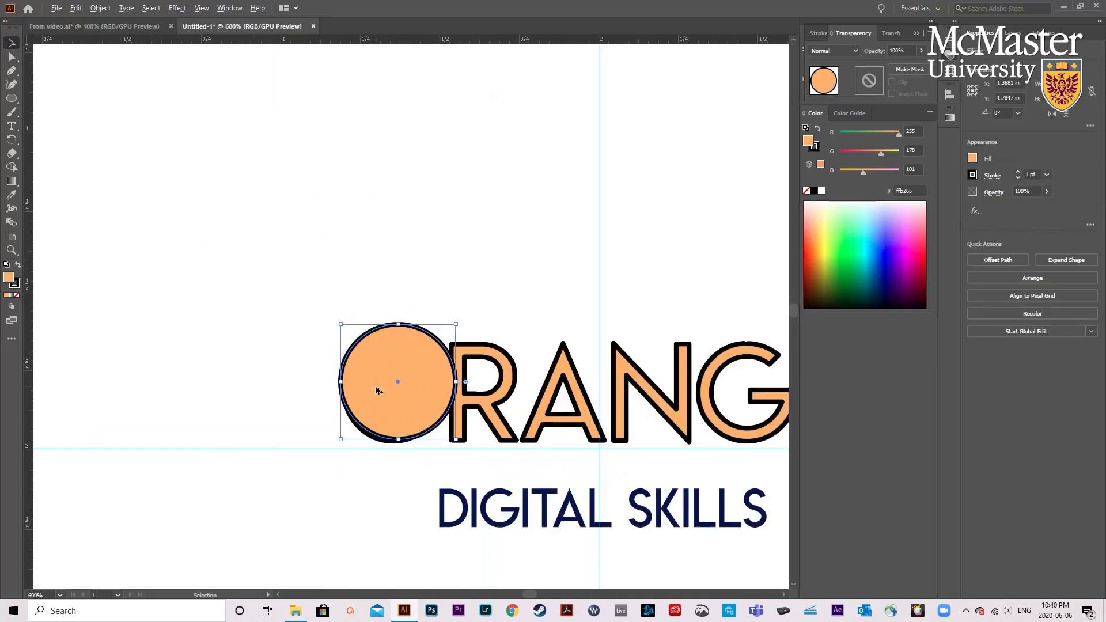
# - Resize the orange circle to match the size of the letter O in ORANGE
pyautogui.scroll(-1, 376, 392)
pyautogui.moveTo(456, 283); pyautogui.dragTo(414, 354)
pyautogui.scroll(2, 412, 349)
pyautogui.click(364, 327)
pyautogui.moveTo(271, 249); pyautogui.dragTo(269, 249)
# - Move the resized circle straight up into the empty space above the letter O and deselect it
pyautogui.scroll(-4, 363, 340)
pyautogui.moveTo(362, 338); pyautogui.dragTo(358, 186)
pyautogui.click(327, 211)
pyautogui.scroll(1, 326, 211)
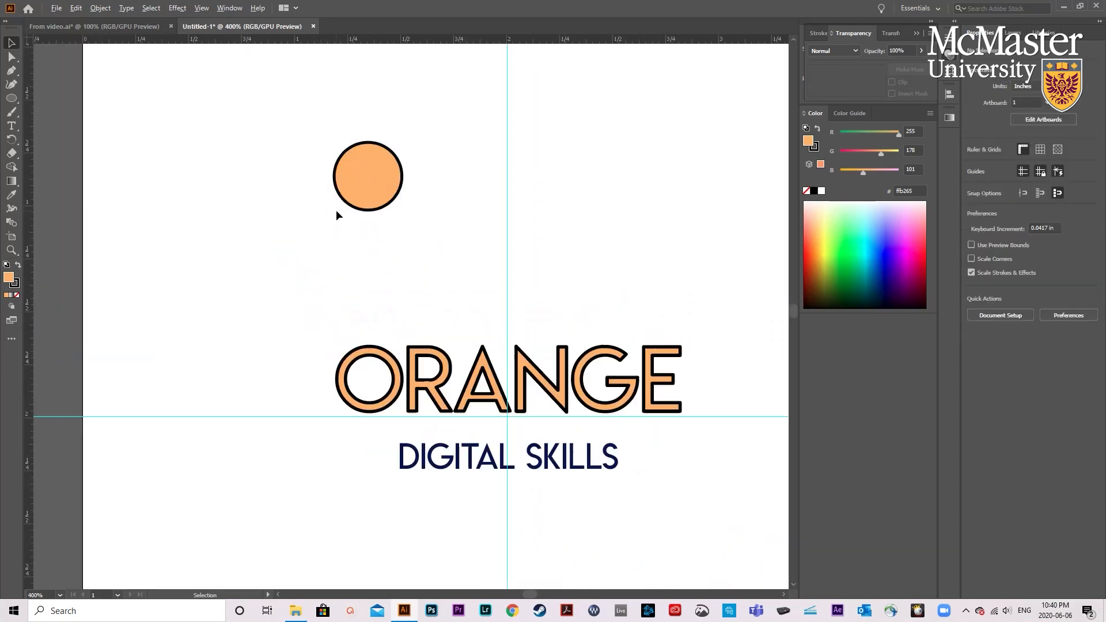
# - Add a new layer above the existing one and rename it for the circle artwork
pyautogui.click(1015, 33)
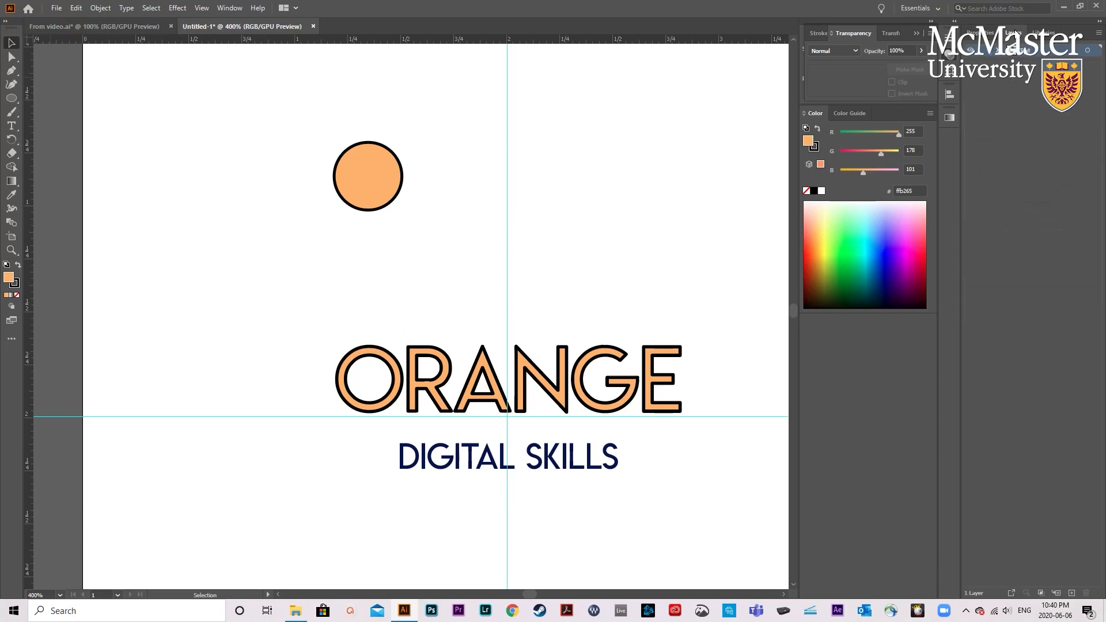
pyautogui.click(1071, 593)
pyautogui.doubleClick(1025, 51)
pyautogui.write('c')
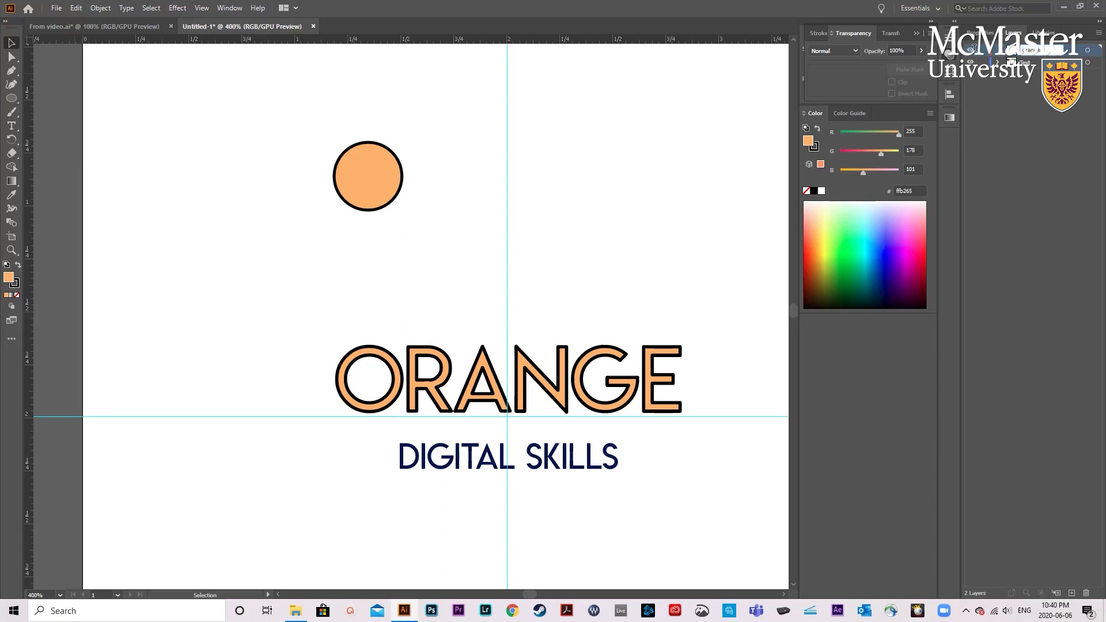
# - Send the orange circle to the new layer and lock the layer that holds the text
pyautogui.click(366, 181)
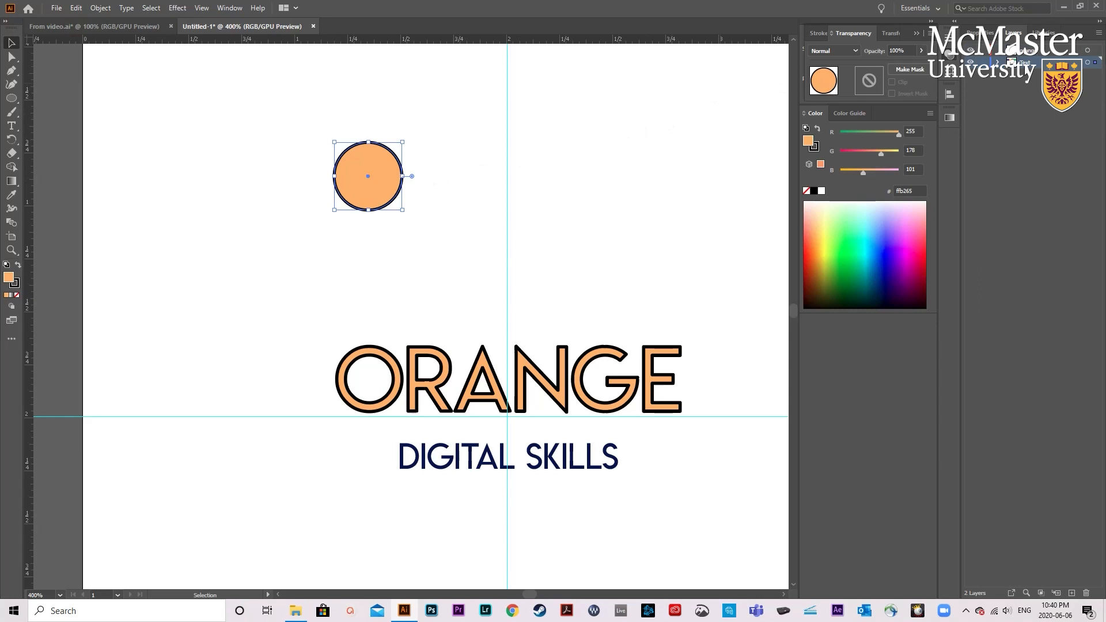
pyautogui.click(1032, 54)
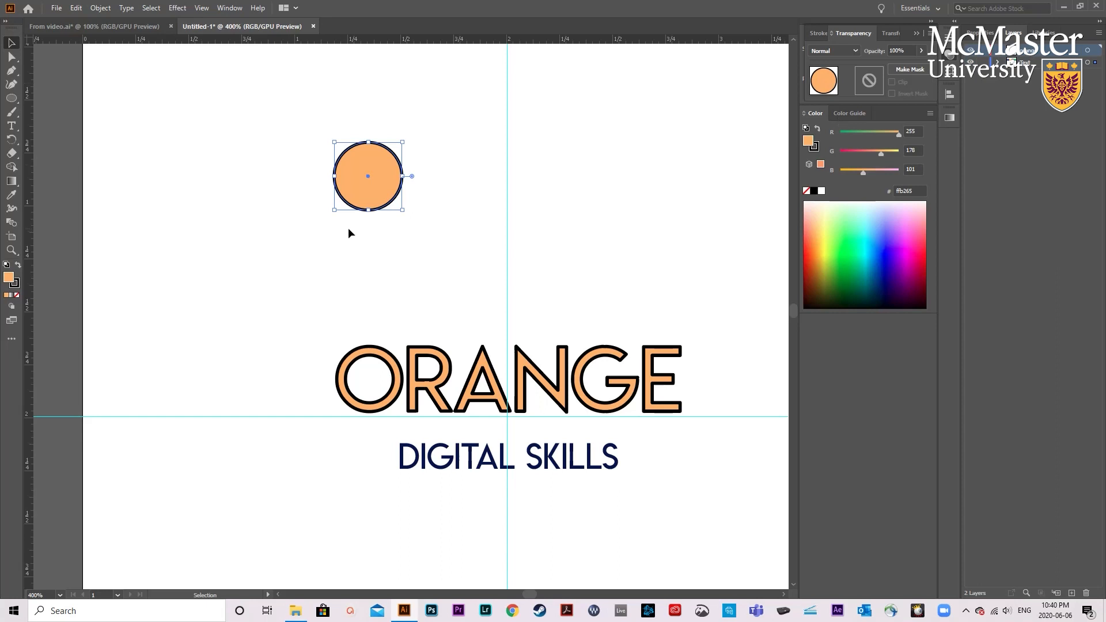
pyautogui.rightClick(358, 171)
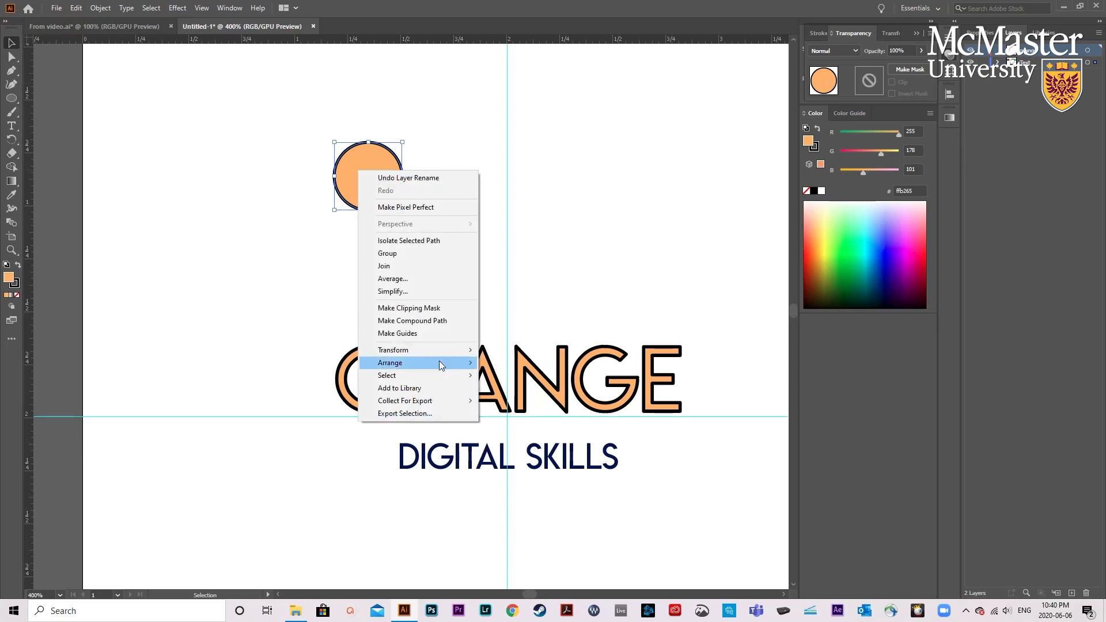
pyautogui.moveTo(439, 363)
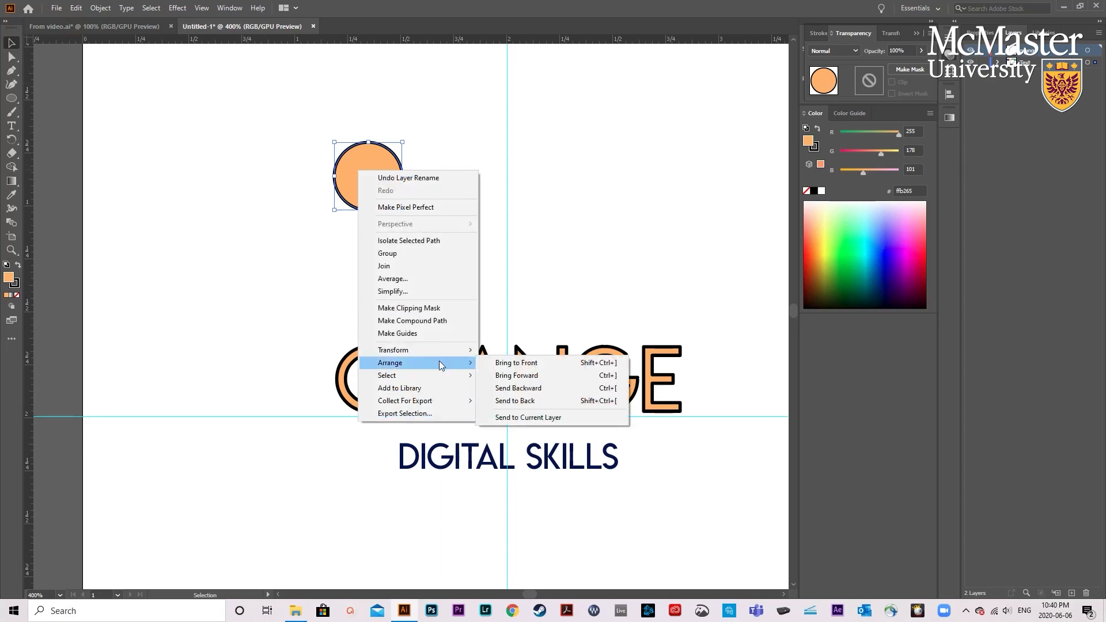
pyautogui.click(530, 422)
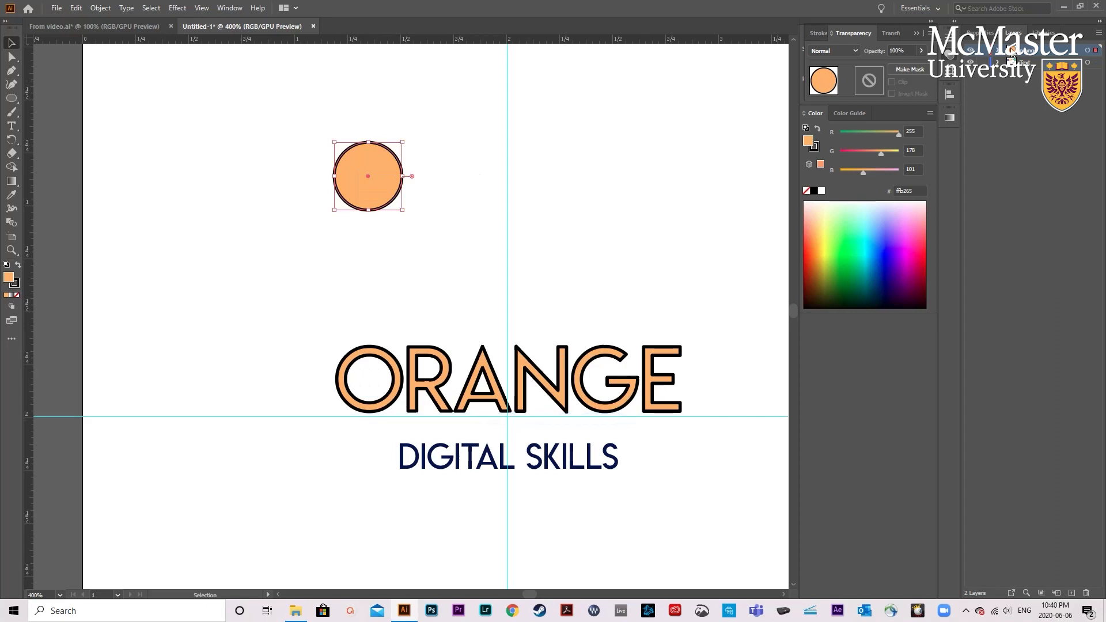
pyautogui.click(983, 64)
pyautogui.click(602, 340)
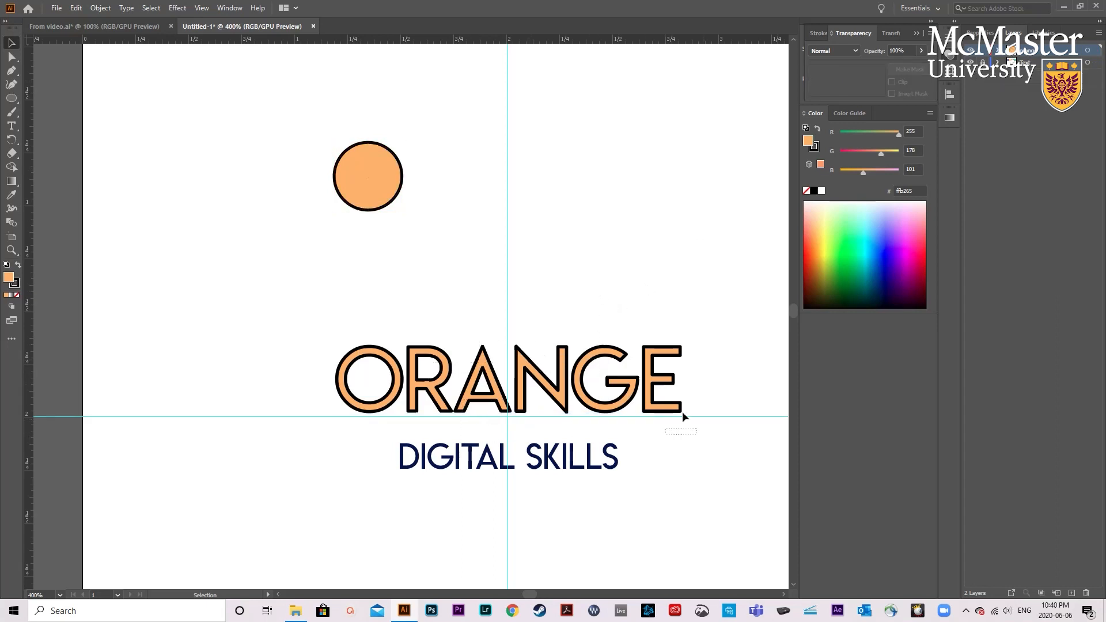
# - Duplicate the orange circle to its right, centred on the vertical guide, and remove the copy's fill
pyautogui.click(386, 166)
pyautogui.hotkey('ctrl', '=')
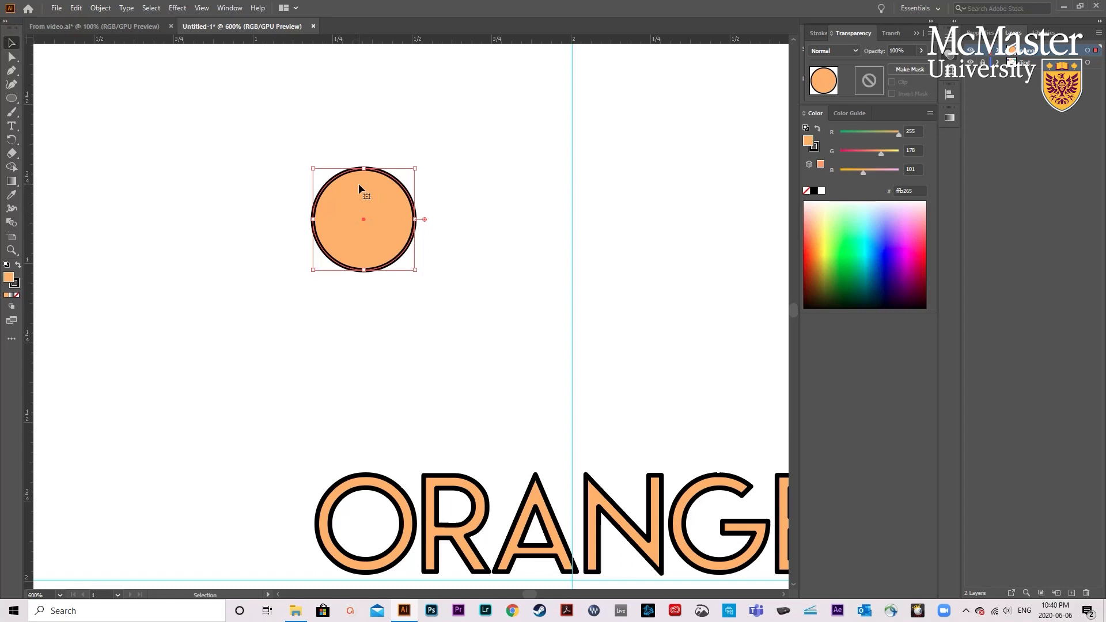
pyautogui.moveTo(359, 183); pyautogui.dragTo(566, 184)
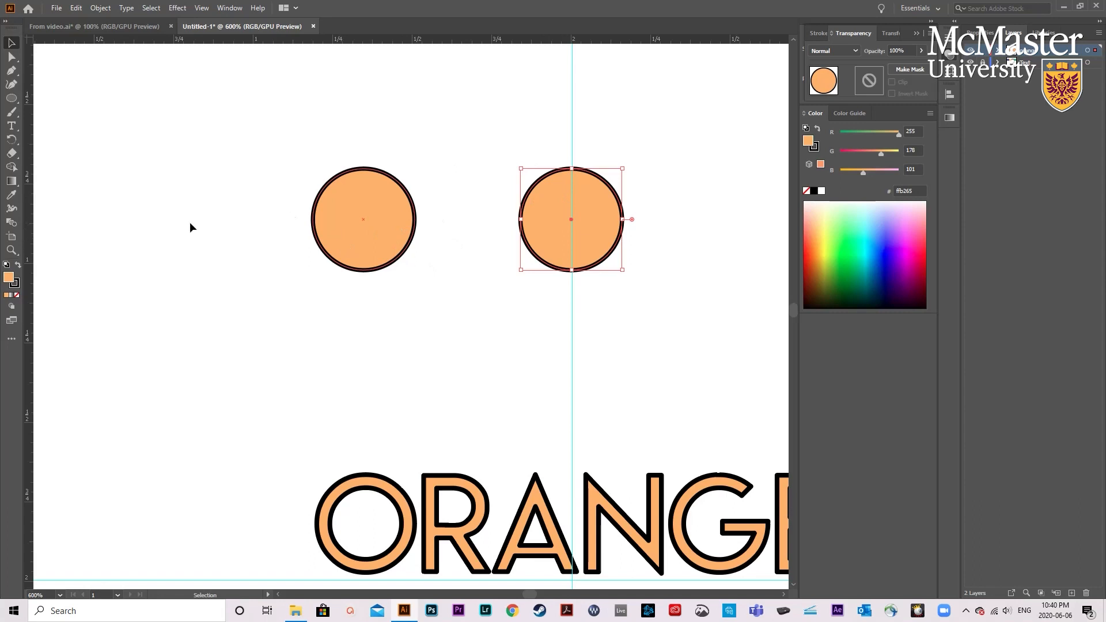
pyautogui.click(16, 296)
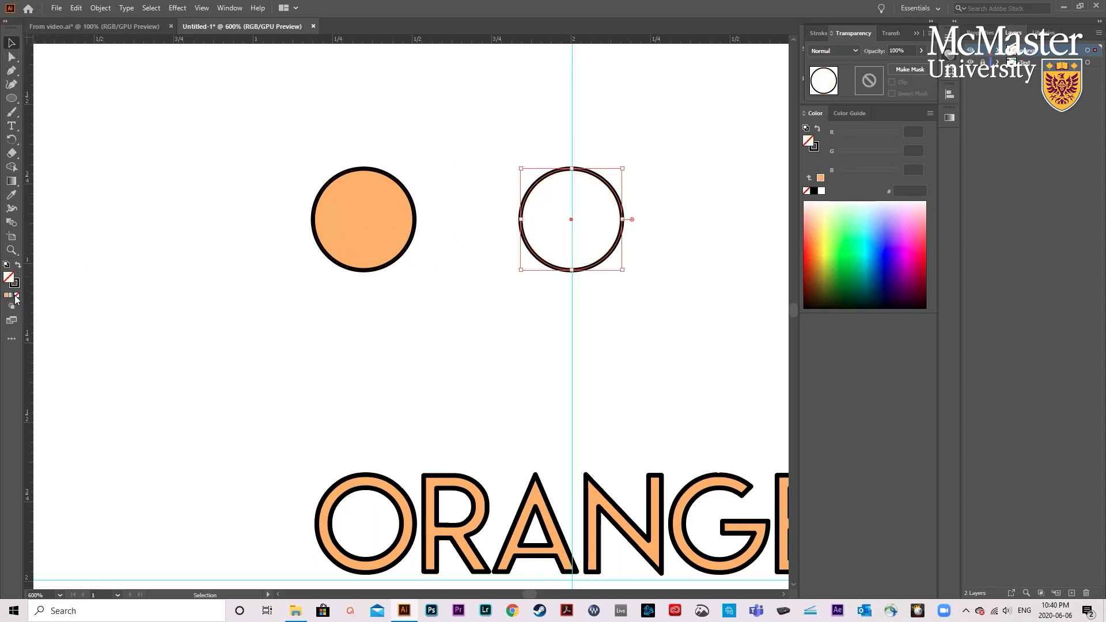
pyautogui.click(275, 318)
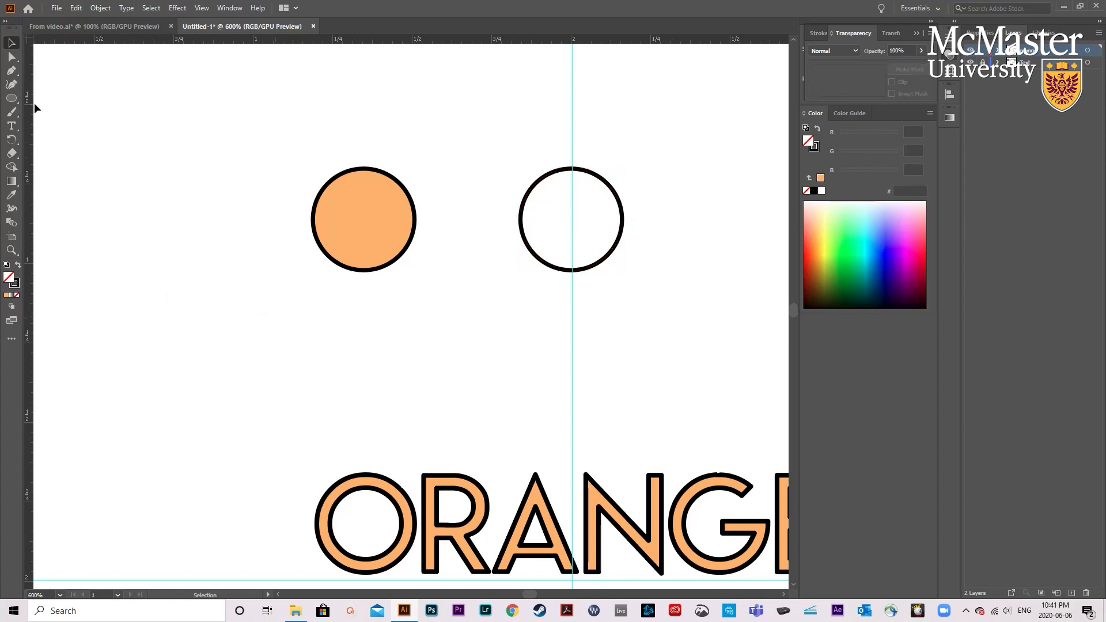
# - Draw a closed crescent-shaped shadow with the Pen tool along the lower-left edge of the orange circle
pyautogui.click(15, 73)
pyautogui.click(319, 196)
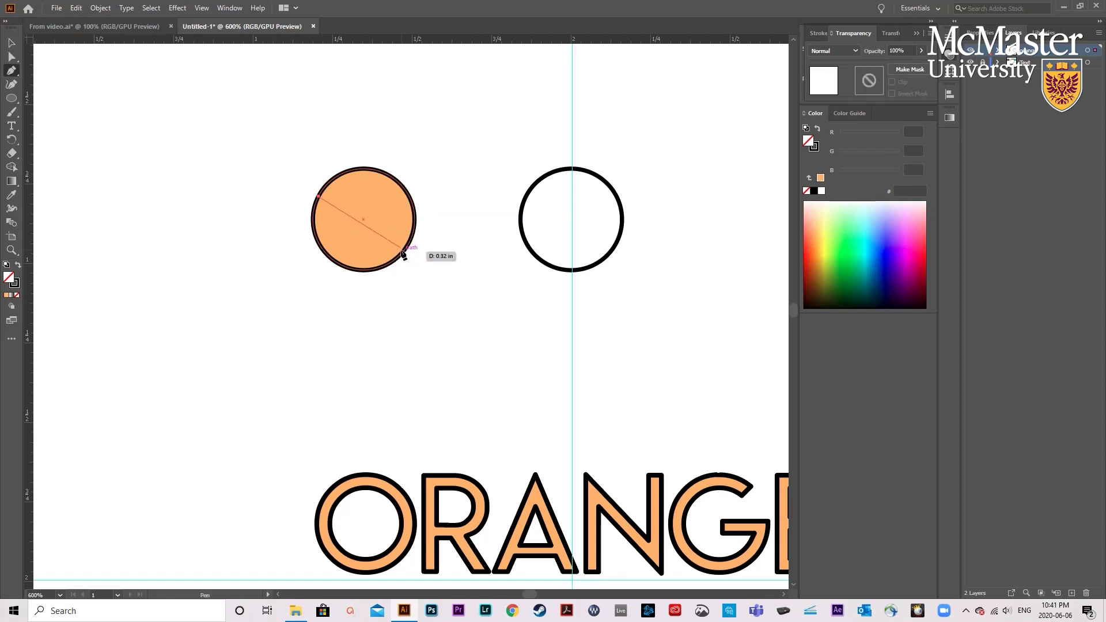
pyautogui.moveTo(404, 251); pyautogui.dragTo(463, 254)
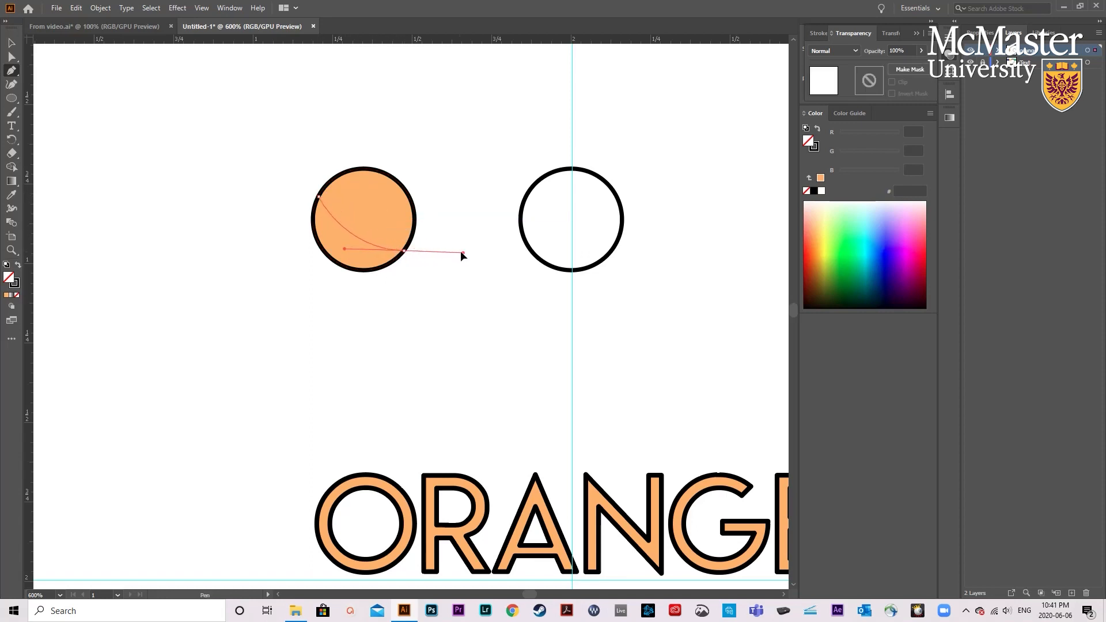
pyautogui.click(404, 251)
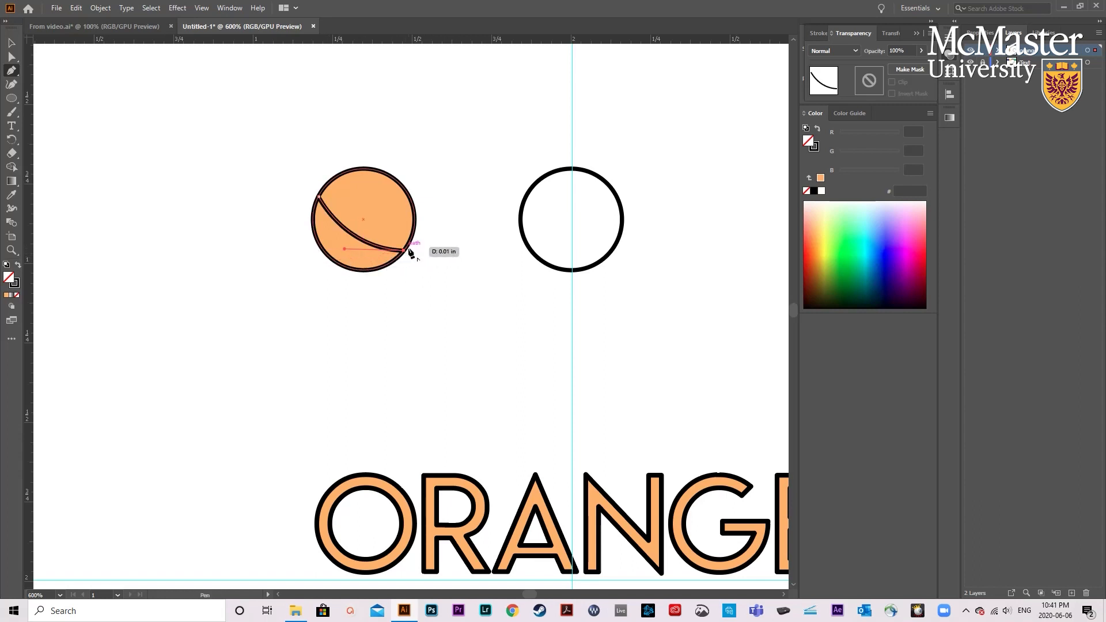
pyautogui.moveTo(330, 258); pyautogui.dragTo(289, 227)
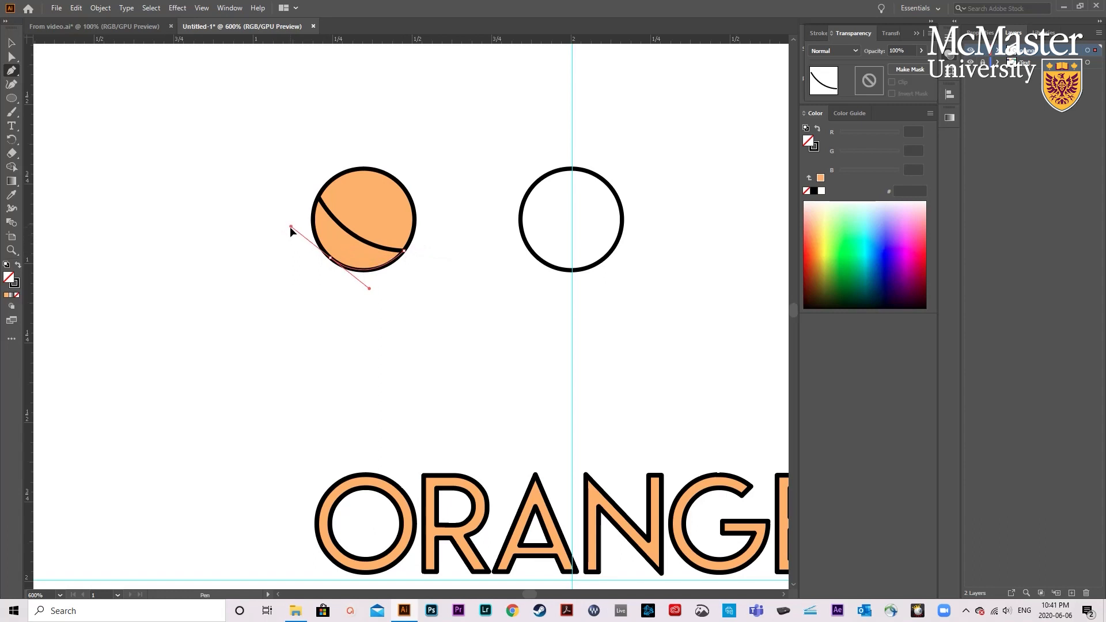
pyautogui.click(331, 258)
pyautogui.moveTo(330, 167); pyautogui.dragTo(332, 158)
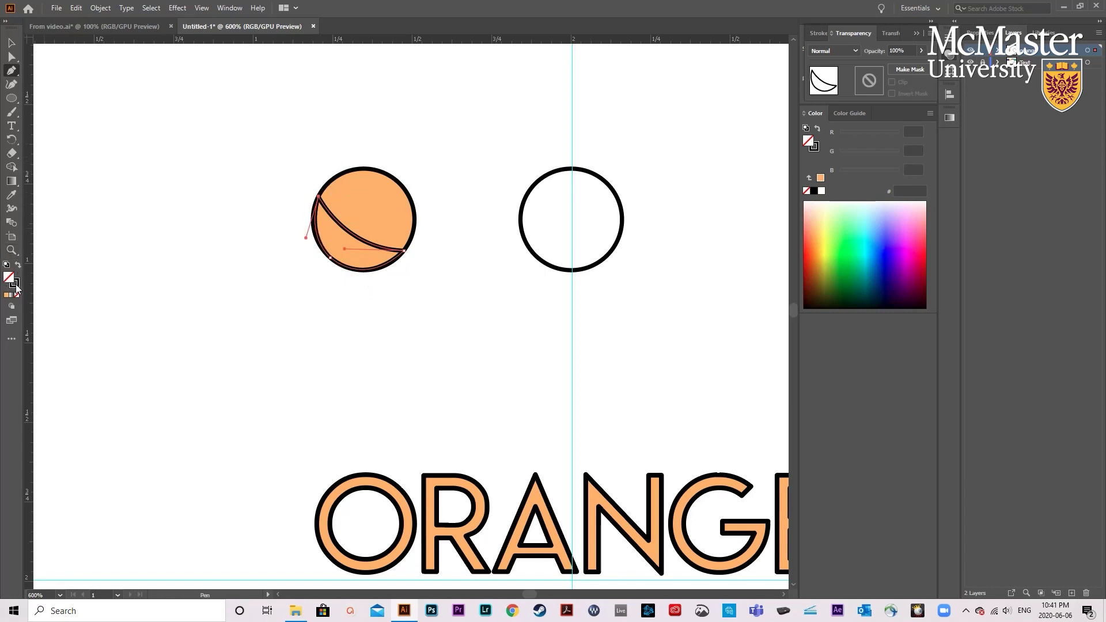
# - Swap the crescent's fill and stroke to make it solid black without an outline, and set its opacity to 10%
pyautogui.click(18, 265)
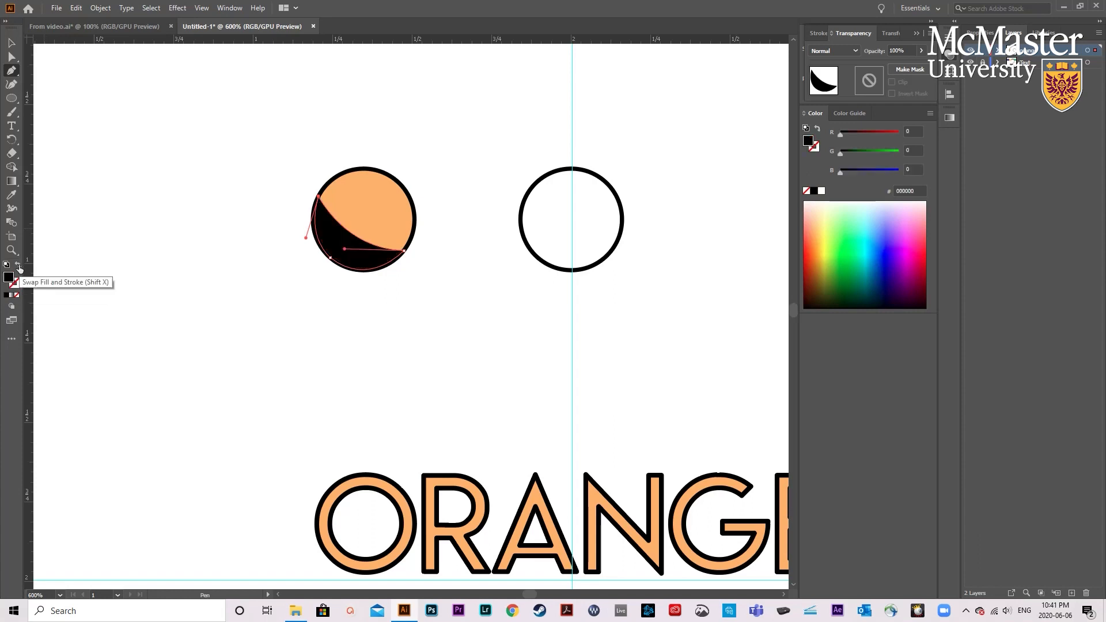
pyautogui.click(11, 43)
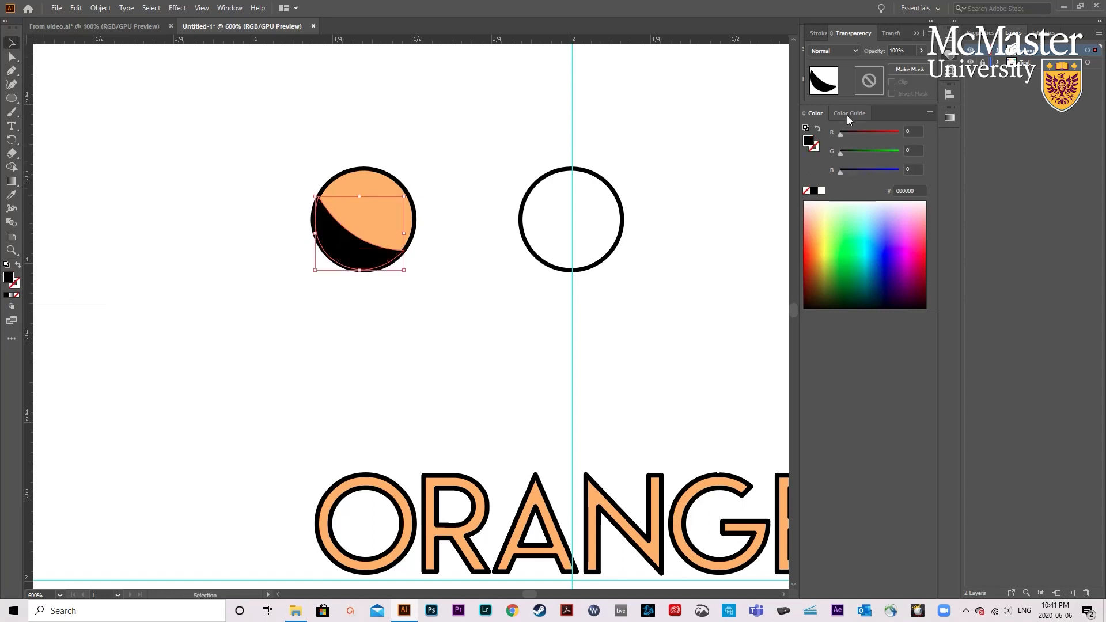
pyautogui.click(922, 51)
pyautogui.moveTo(903, 68); pyautogui.dragTo(880, 68)
pyautogui.click(894, 51)
pyautogui.write('10')
pyautogui.press('Return')
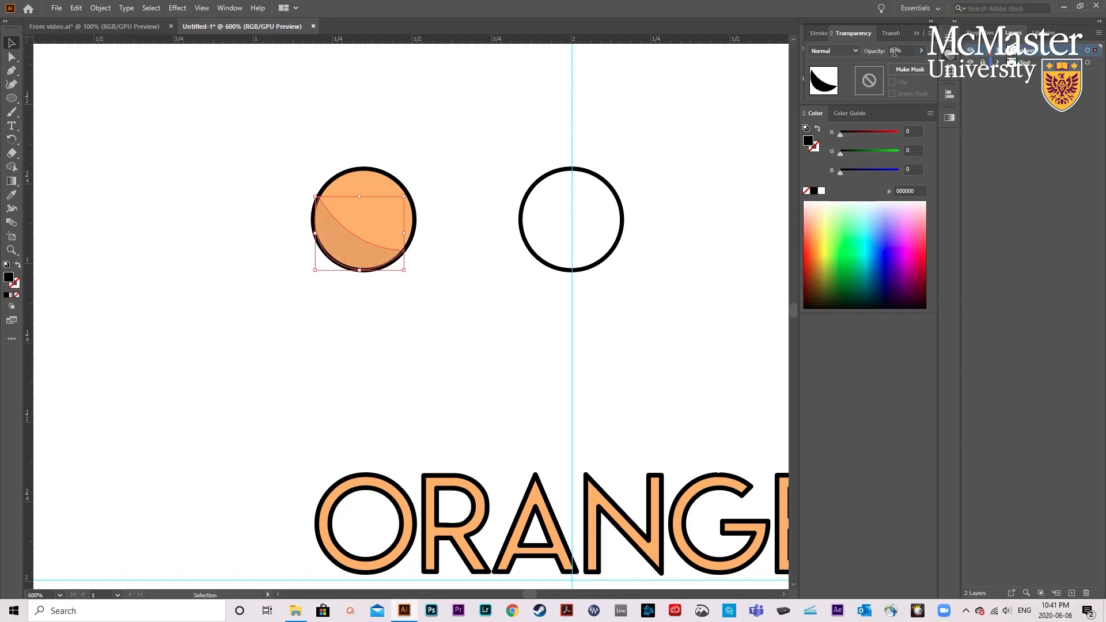
pyautogui.click(263, 368)
# - Bring the unfilled circle outline to the front and place it exactly over the shaded orange circle
pyautogui.scroll(3, 392, 258)
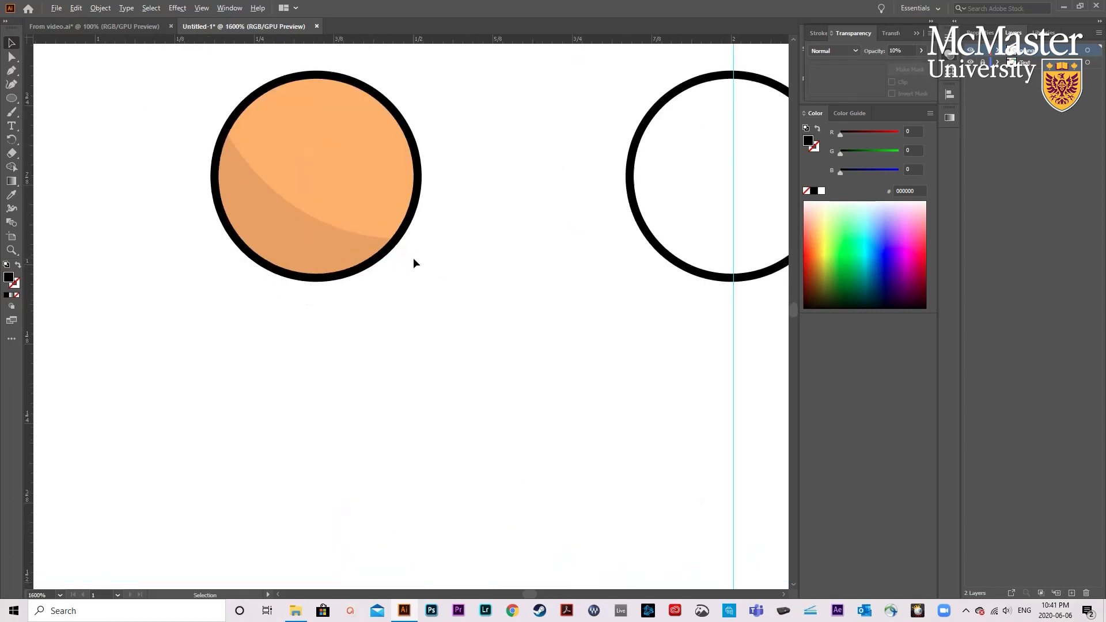
pyautogui.scroll(-3, 413, 259)
pyautogui.click(538, 259)
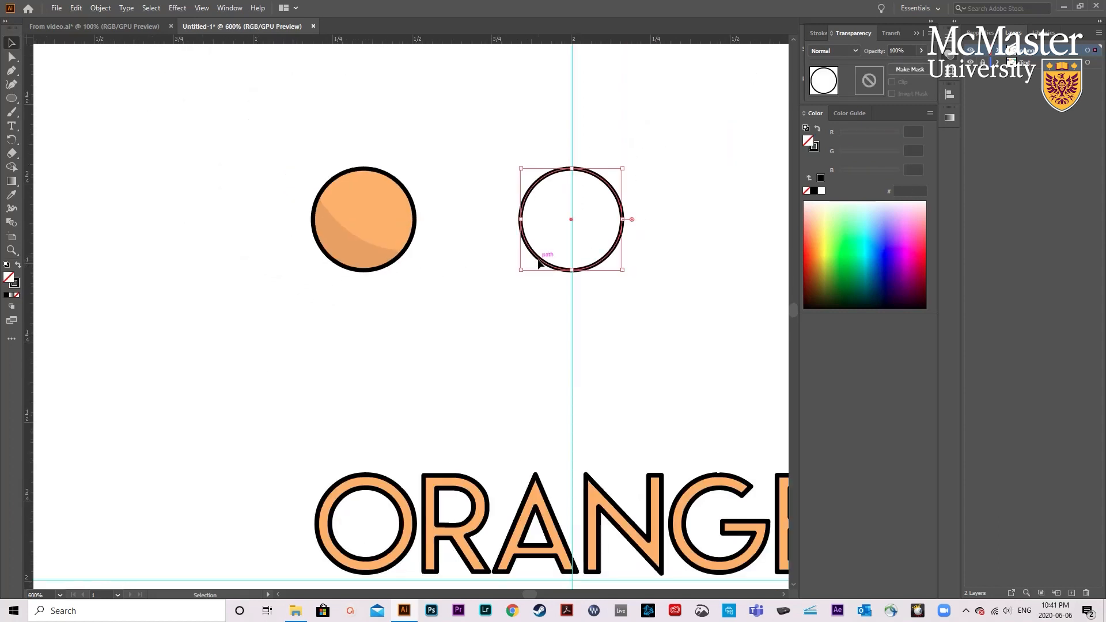
pyautogui.rightClick(540, 263)
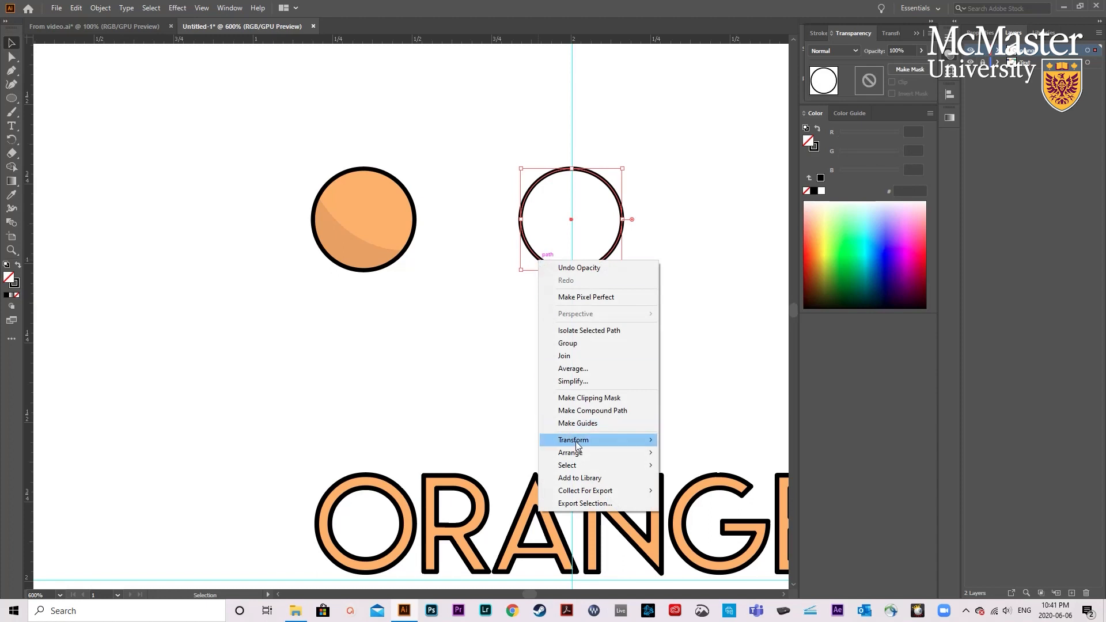
pyautogui.moveTo(646, 453)
pyautogui.click(691, 452)
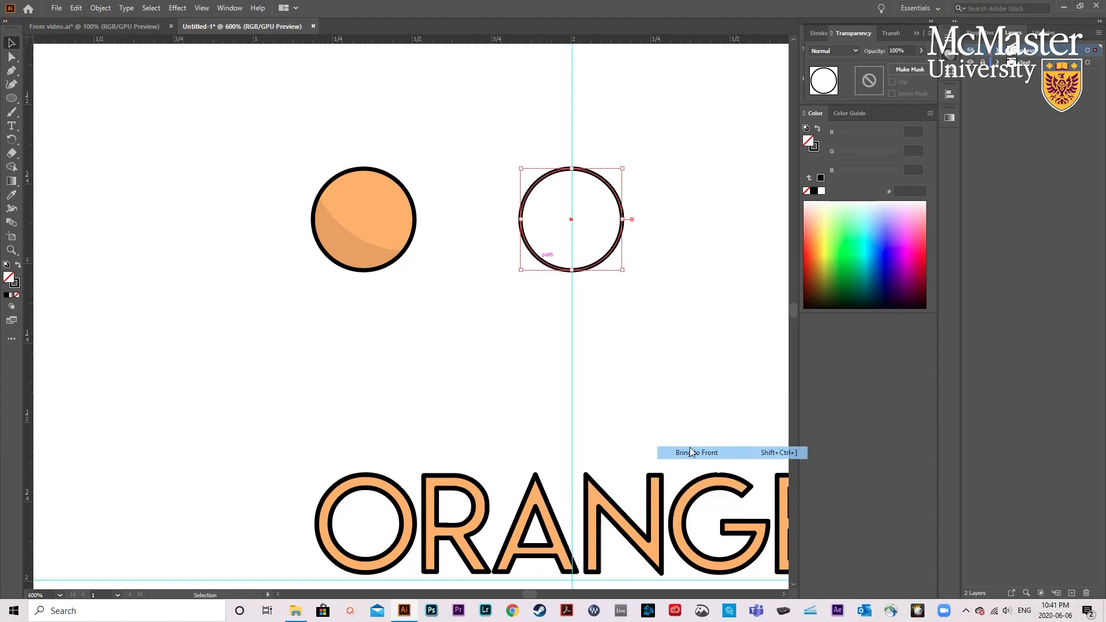
pyautogui.click(555, 395)
pyautogui.moveTo(593, 265); pyautogui.dragTo(385, 267)
pyautogui.click(397, 296)
# - Activate the Pen tool for drawing in the empty area above the orange circle
pyautogui.scroll(-1, 397, 292)
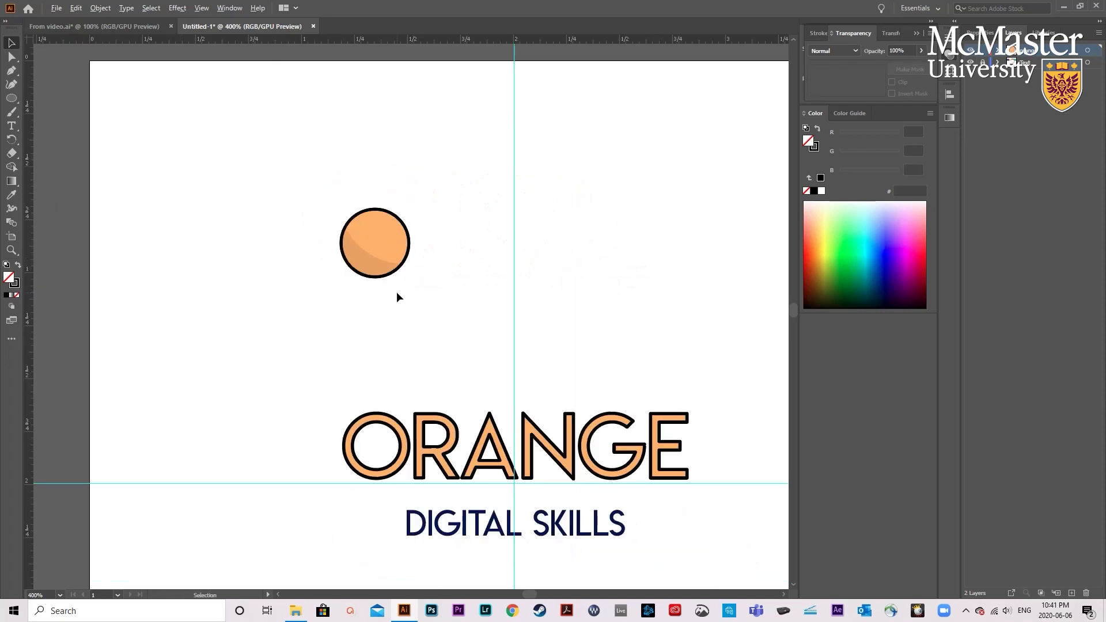
pyautogui.scroll(1, 397, 291)
pyautogui.scroll(2, 400, 320)
pyautogui.scroll(-3, 401, 326)
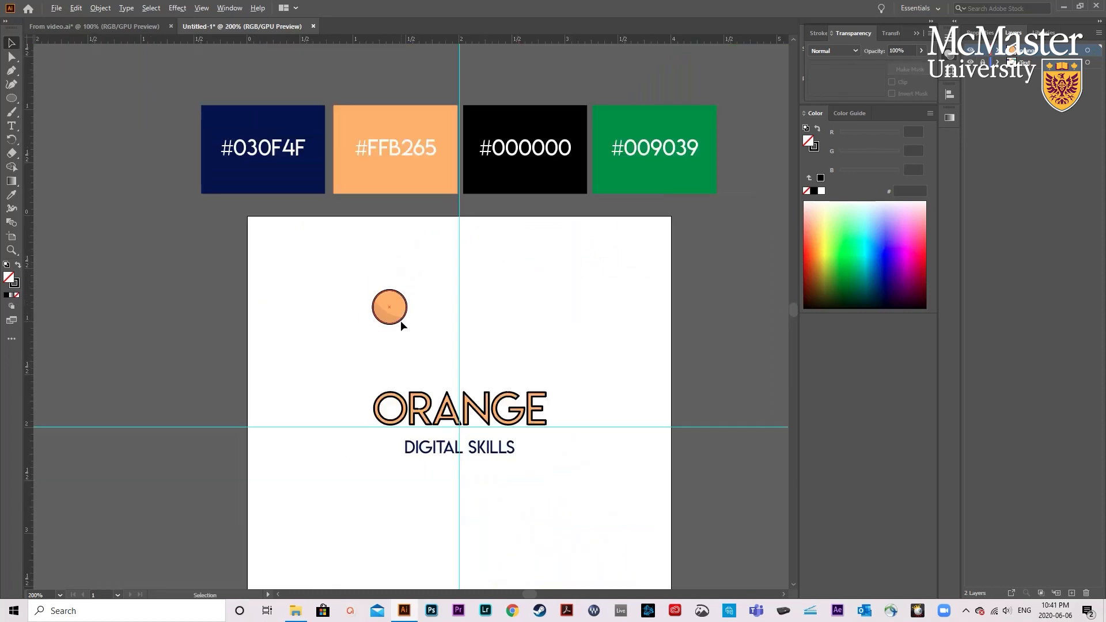
pyautogui.scroll(1, 407, 314)
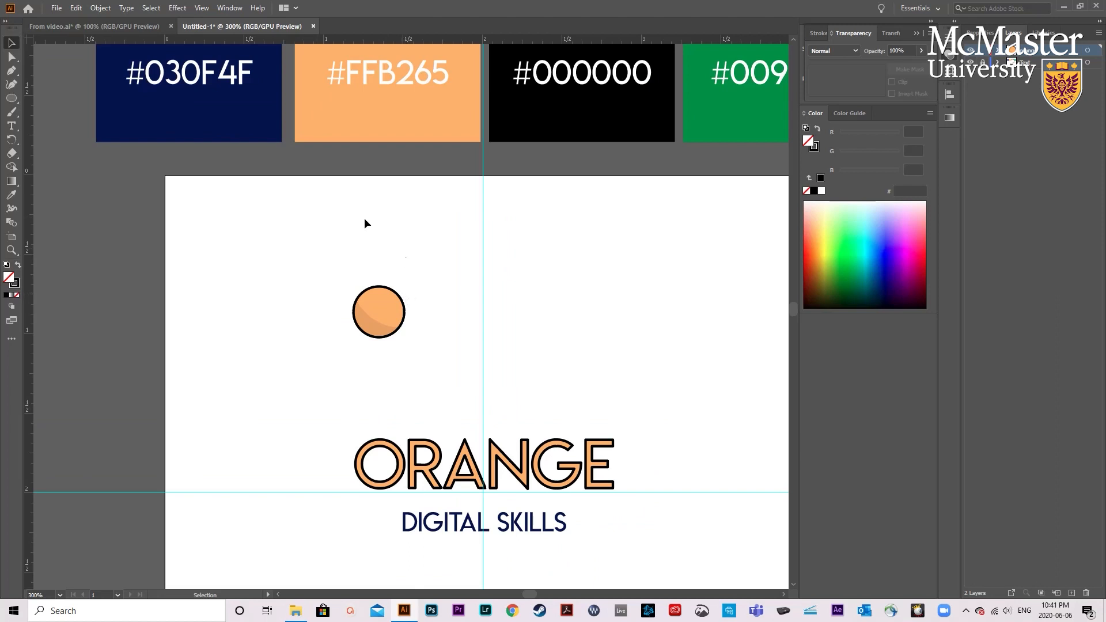
pyautogui.click(14, 73)
# - Show the document grid and hide it again
pyautogui.click(201, 8)
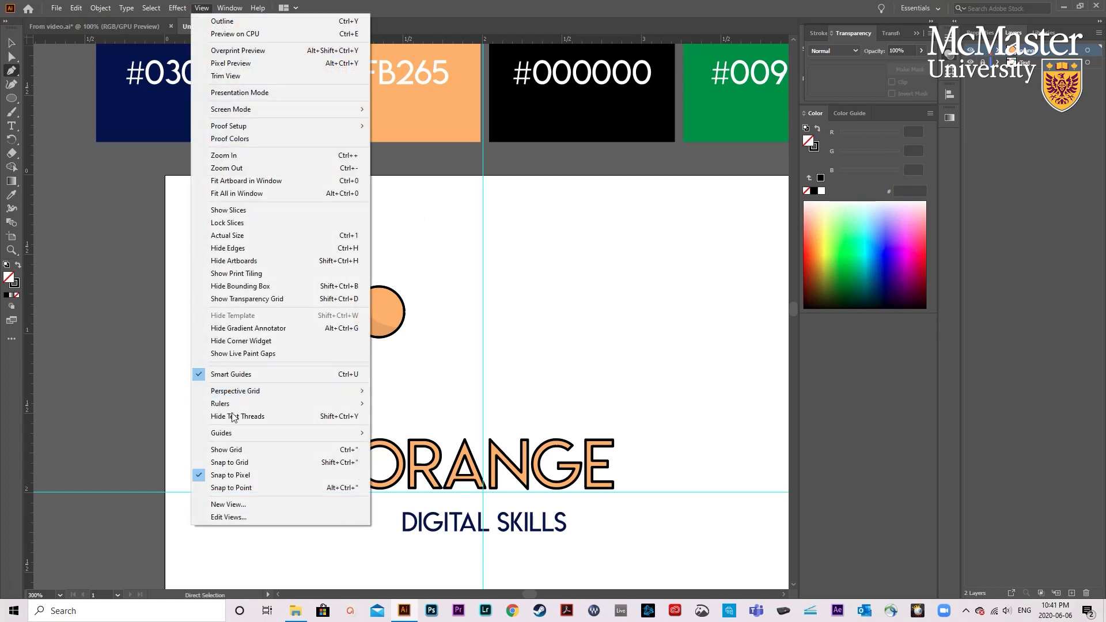
pyautogui.click(242, 452)
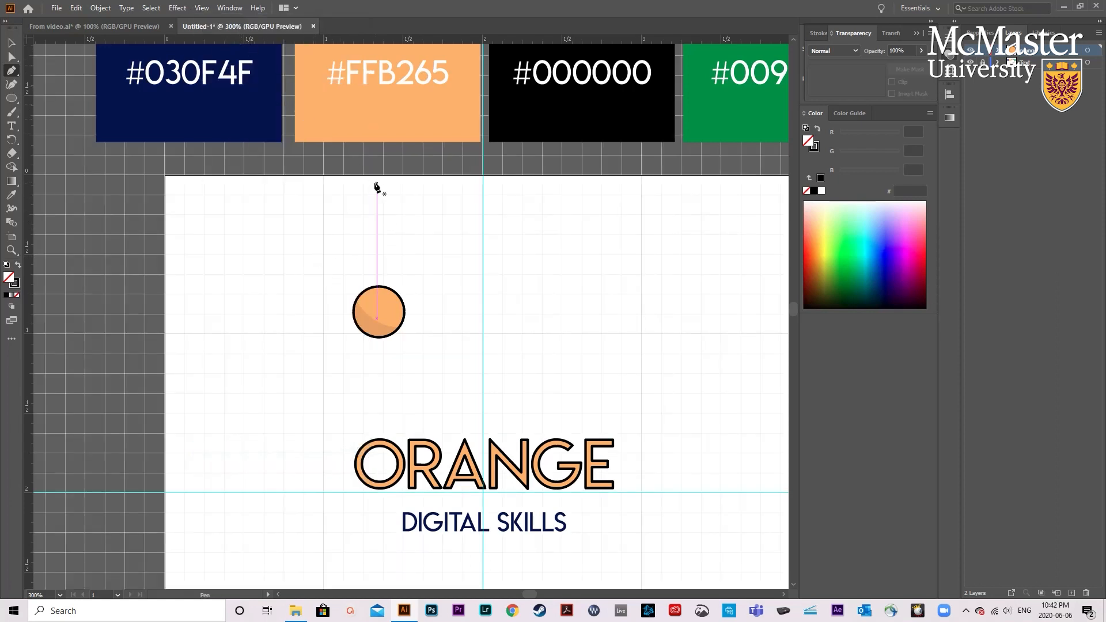
pyautogui.click(202, 8)
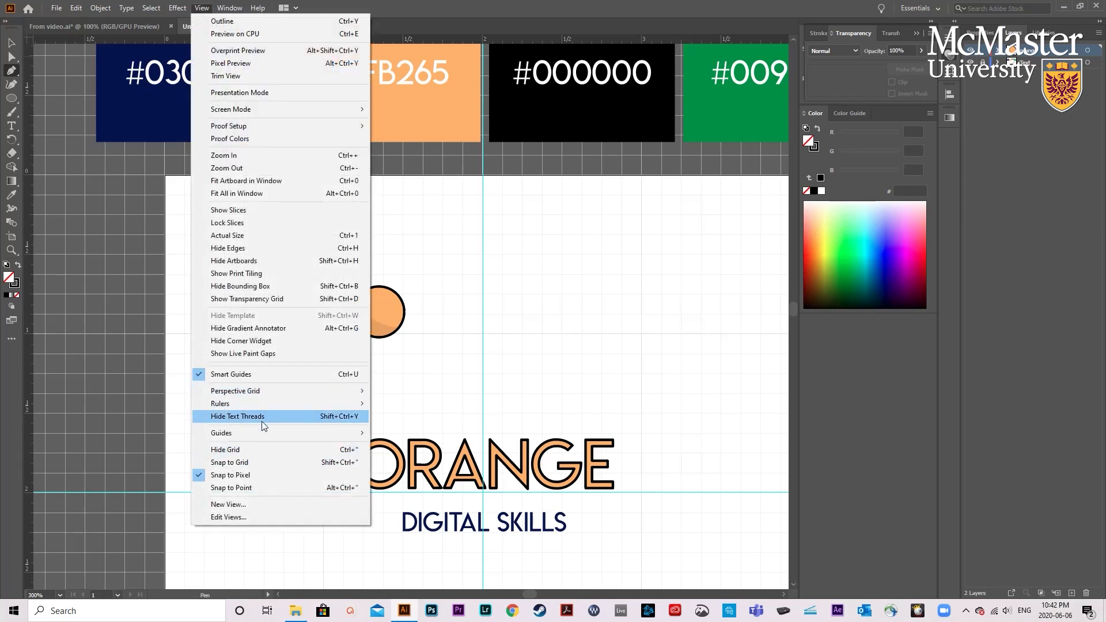
pyautogui.click(253, 451)
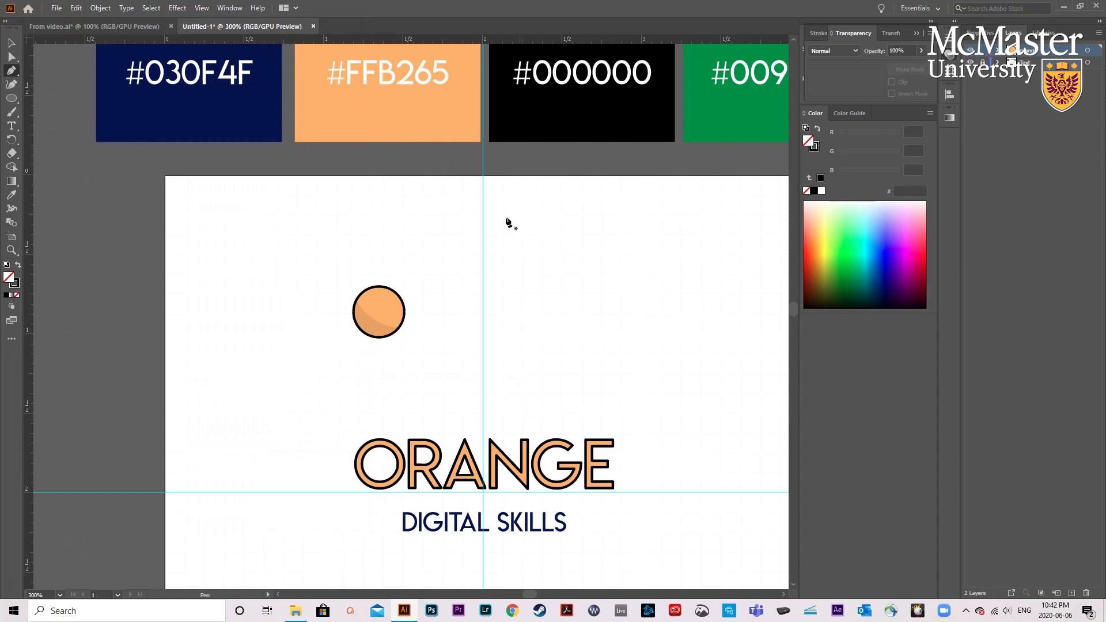
# - Draw a closed teardrop-shaped leaf about 0.28 in tall with the Pen tool, above and to the right of the orange circle
pyautogui.click(448, 206)
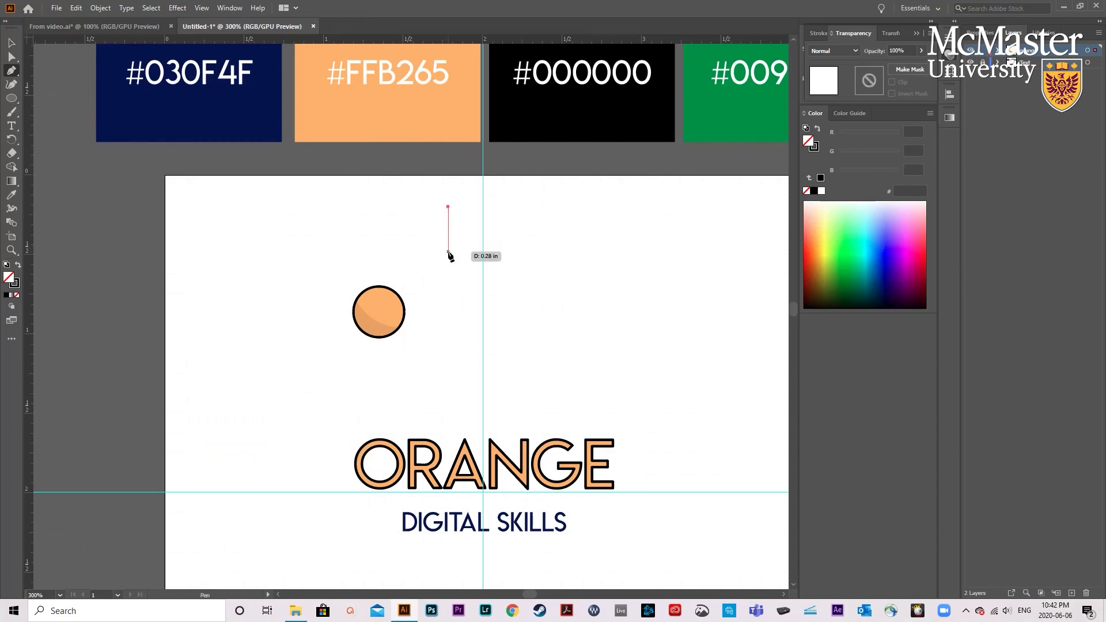
pyautogui.moveTo(449, 252); pyautogui.dragTo(474, 261)
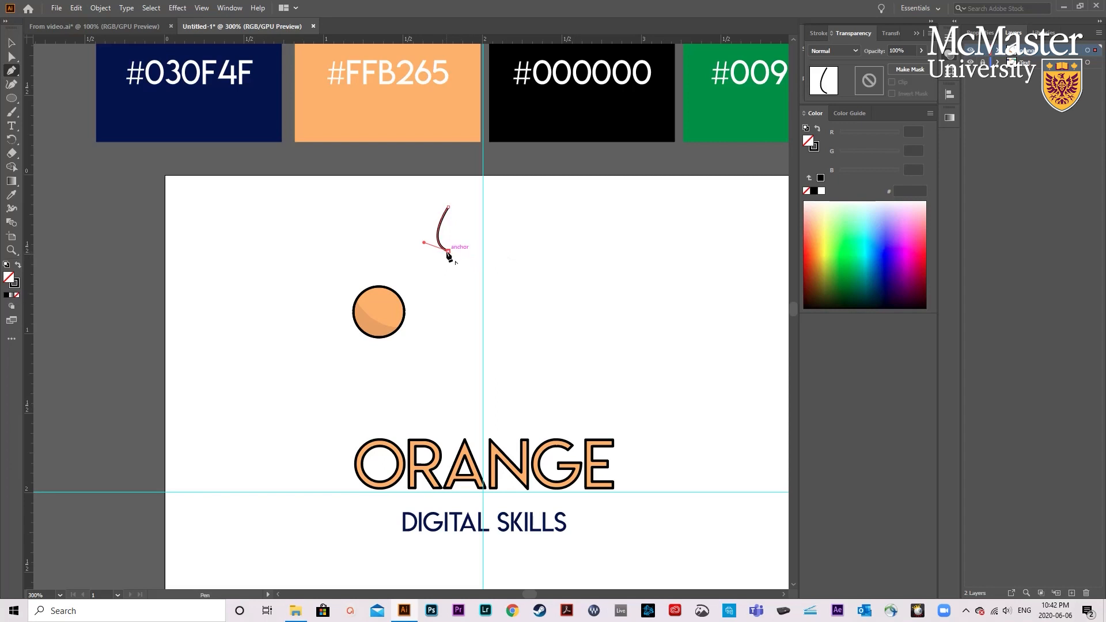
pyautogui.moveTo(448, 208)
pyautogui.mouseDown()
pyautogui.moveTo(428, 163)
pyautogui.moveTo(426, 173)
pyautogui.mouseUp()
pyautogui.hotkey('ctrl', '=')
pyautogui.hotkey('ctrl', '=')
pyautogui.click(13, 45)
# - Fill the leaf with the green sampled from the #009039 swatch using the Eyedropper
pyautogui.scroll(-1, 185, 141)
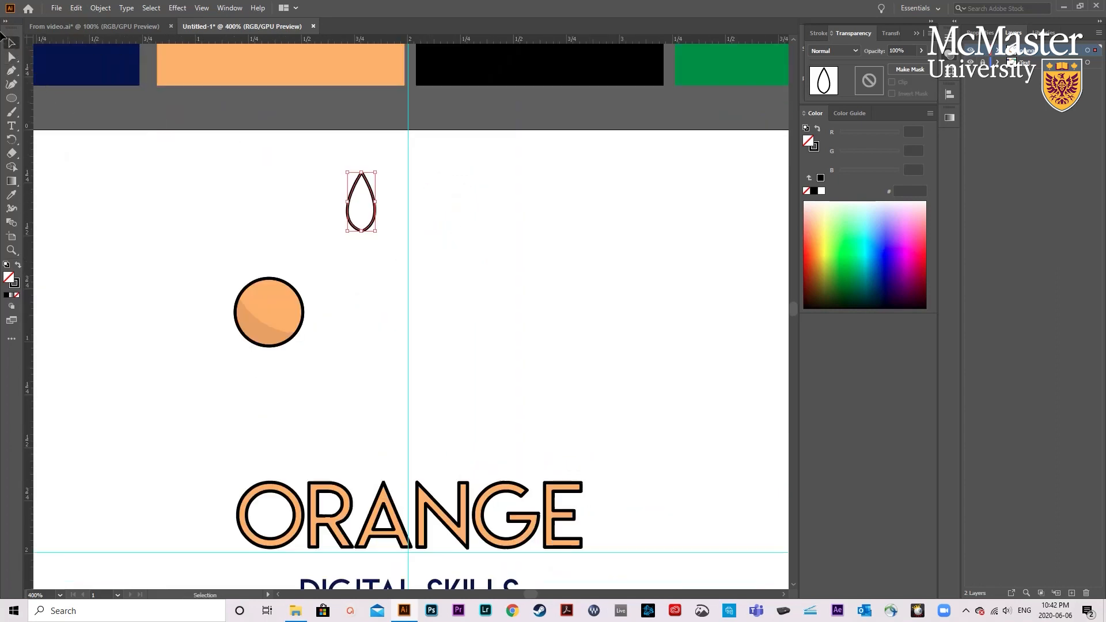
pyautogui.scroll(-1, 390, 195)
pyautogui.scroll(4, 392, 202)
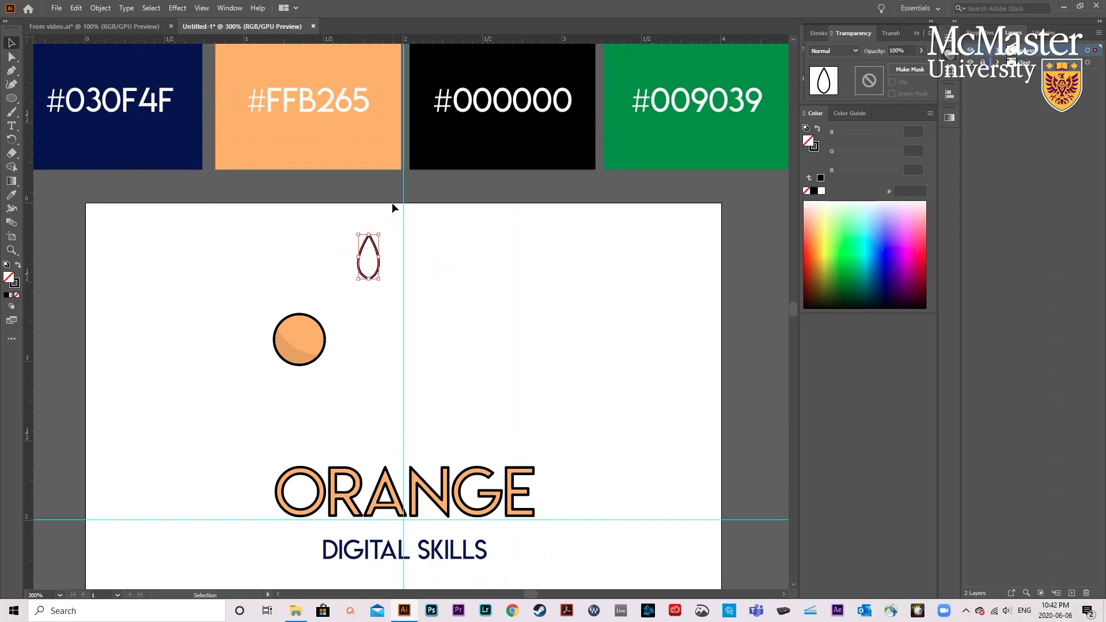
pyautogui.press('i')
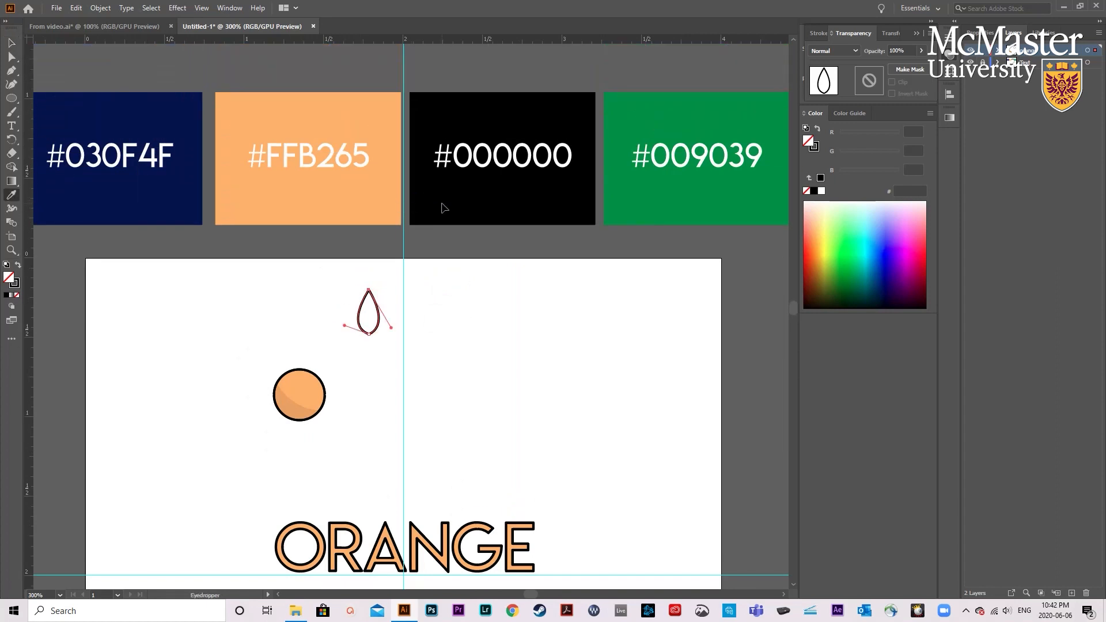
pyautogui.click(649, 199)
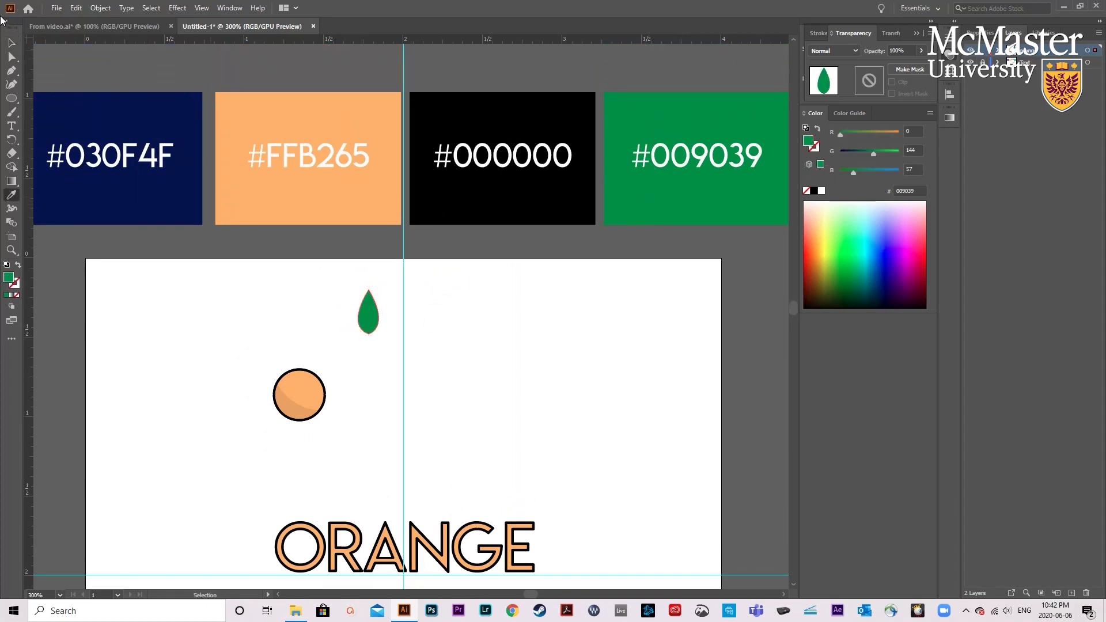
pyautogui.click(11, 44)
# - Give the green leaf a black stroke
pyautogui.scroll(2, 353, 310)
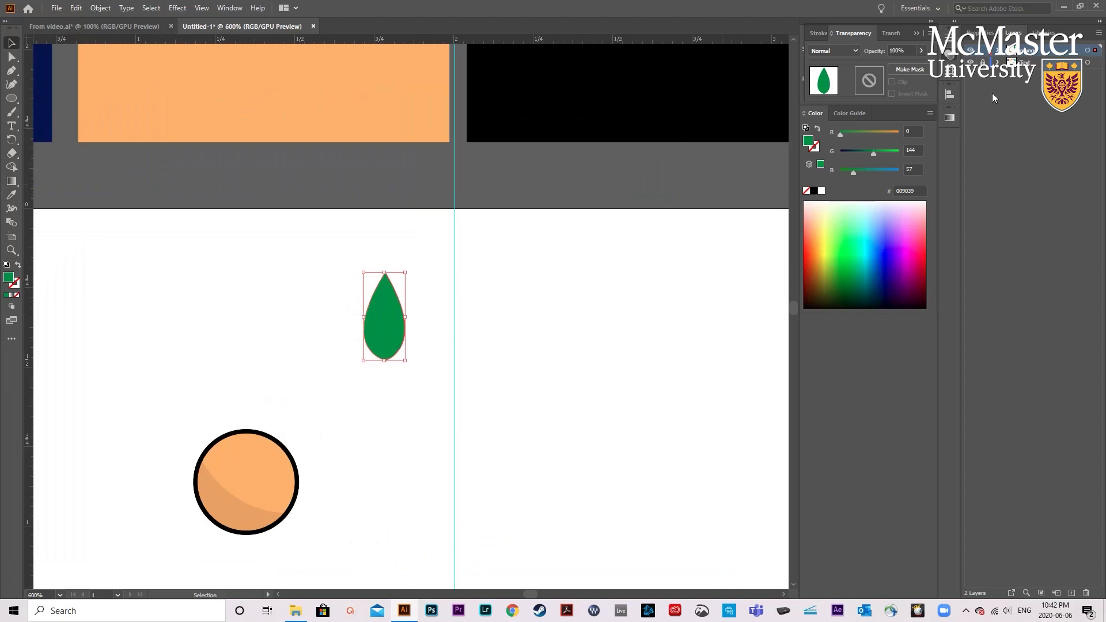
pyautogui.click(979, 34)
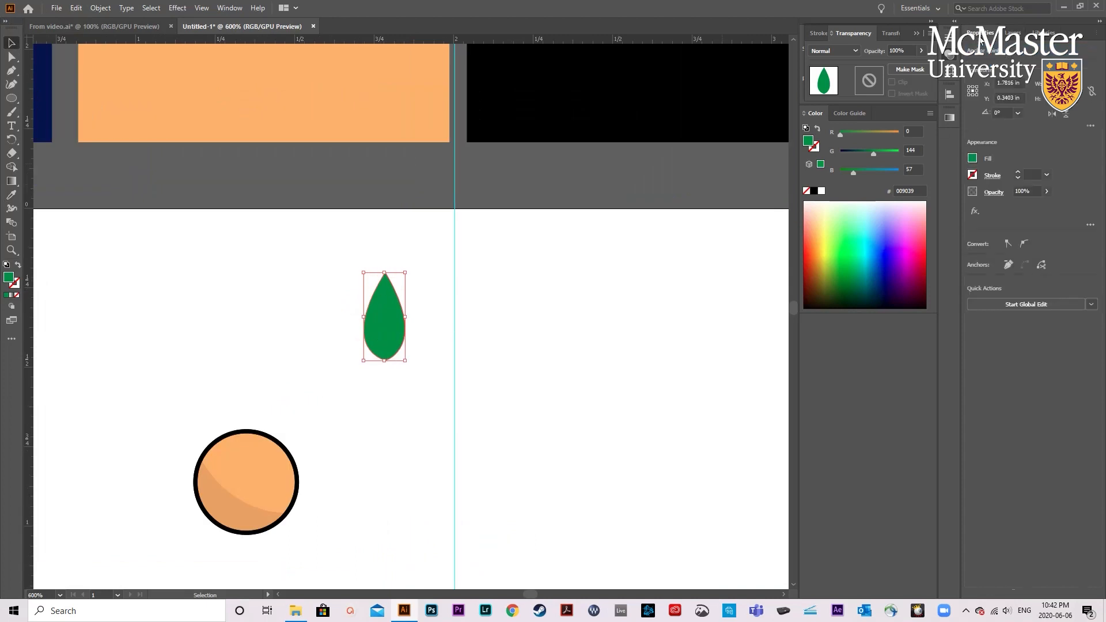
pyautogui.click(993, 176)
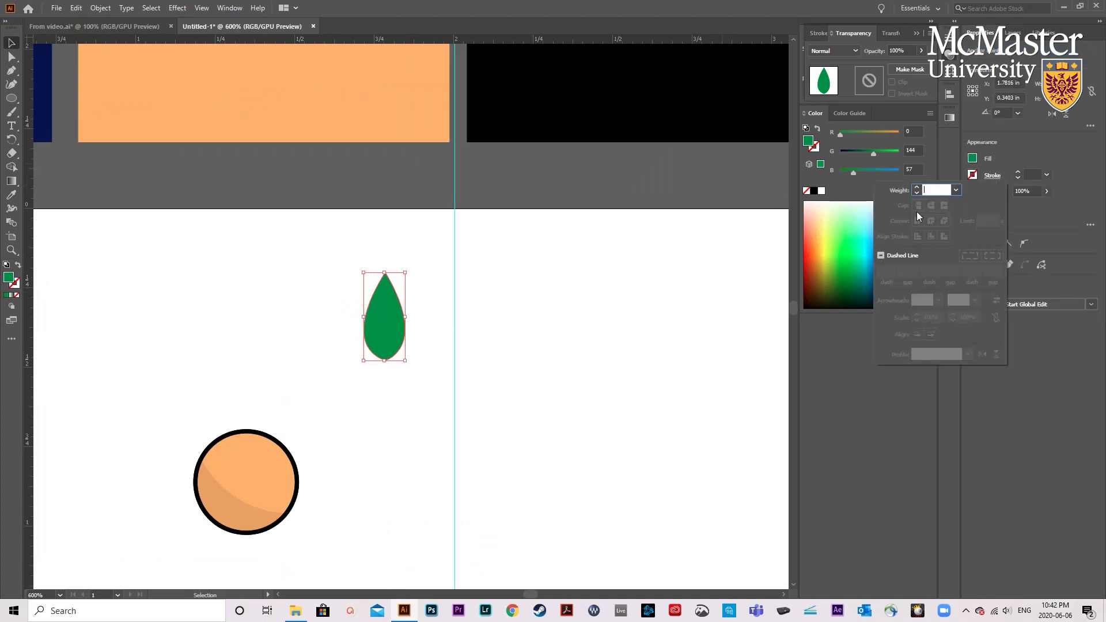
pyautogui.click(974, 176)
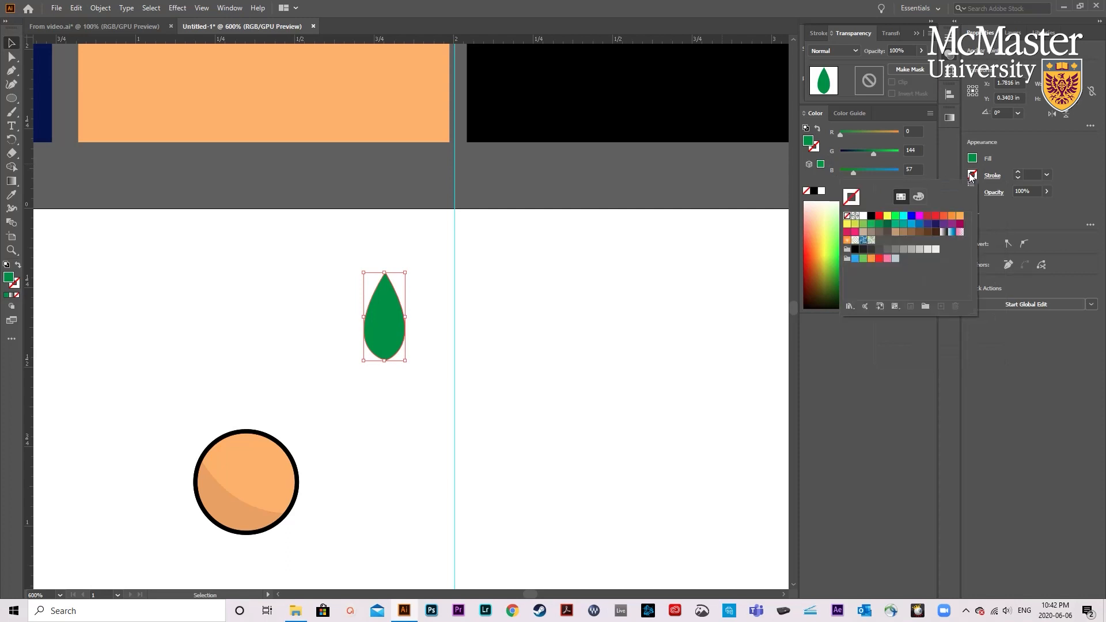
pyautogui.click(871, 215)
pyautogui.click(580, 275)
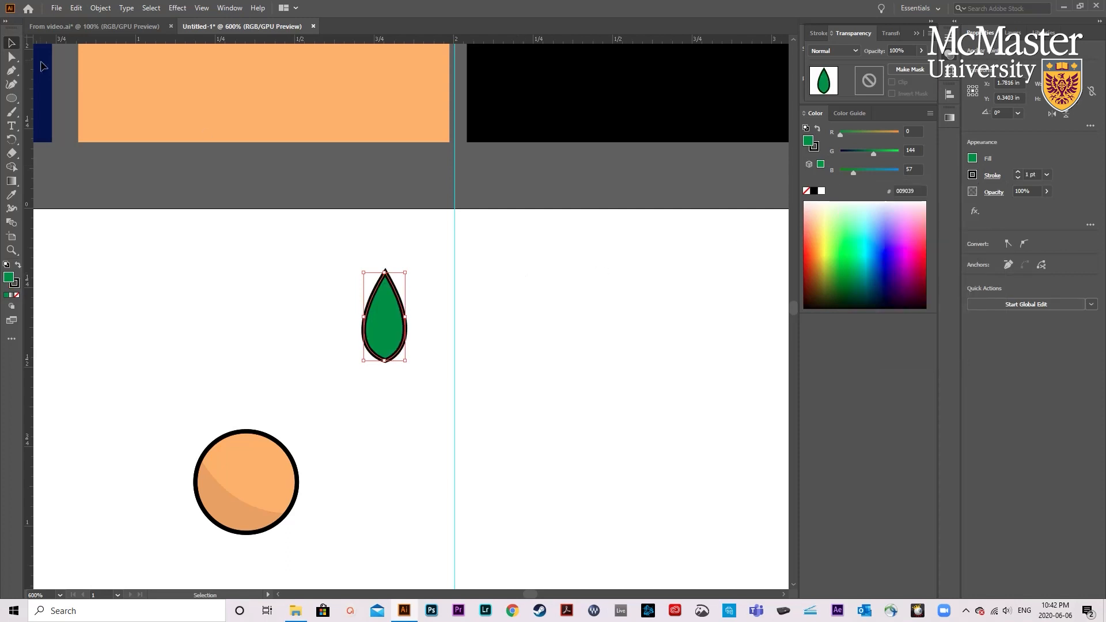
# - Move the leaf closer to the orange circle and set its stroke corners to round join
pyautogui.click(150, 236)
pyautogui.scroll(-2, 150, 236)
pyautogui.moveTo(384, 275); pyautogui.dragTo(320, 340)
pyautogui.click(993, 175)
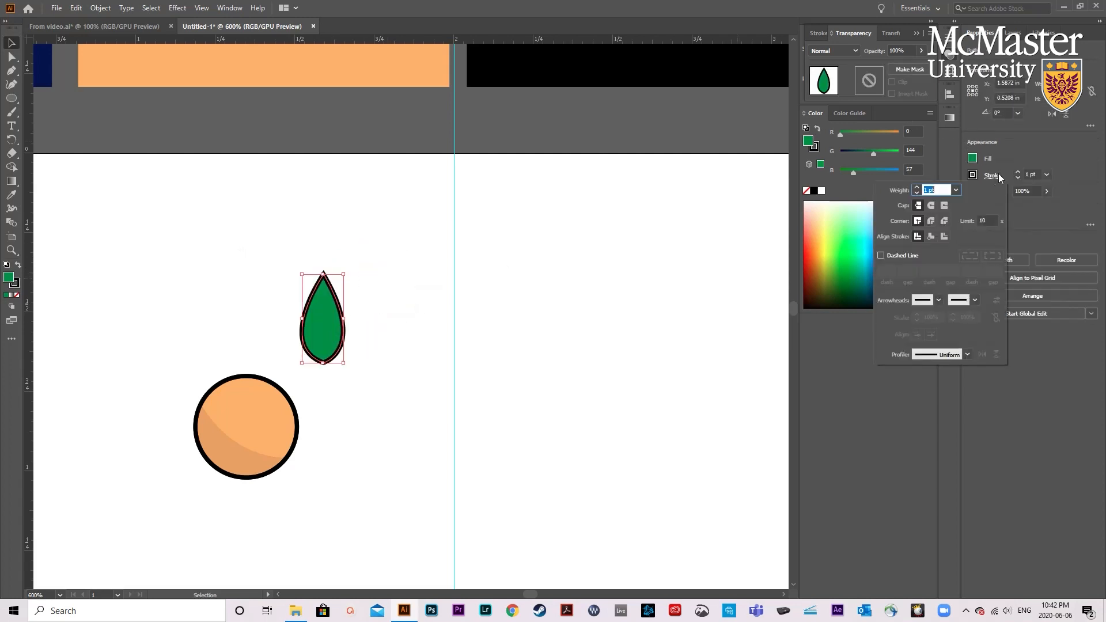
pyautogui.click(930, 221)
pyautogui.scroll(-2, 576, 323)
pyautogui.click(400, 300)
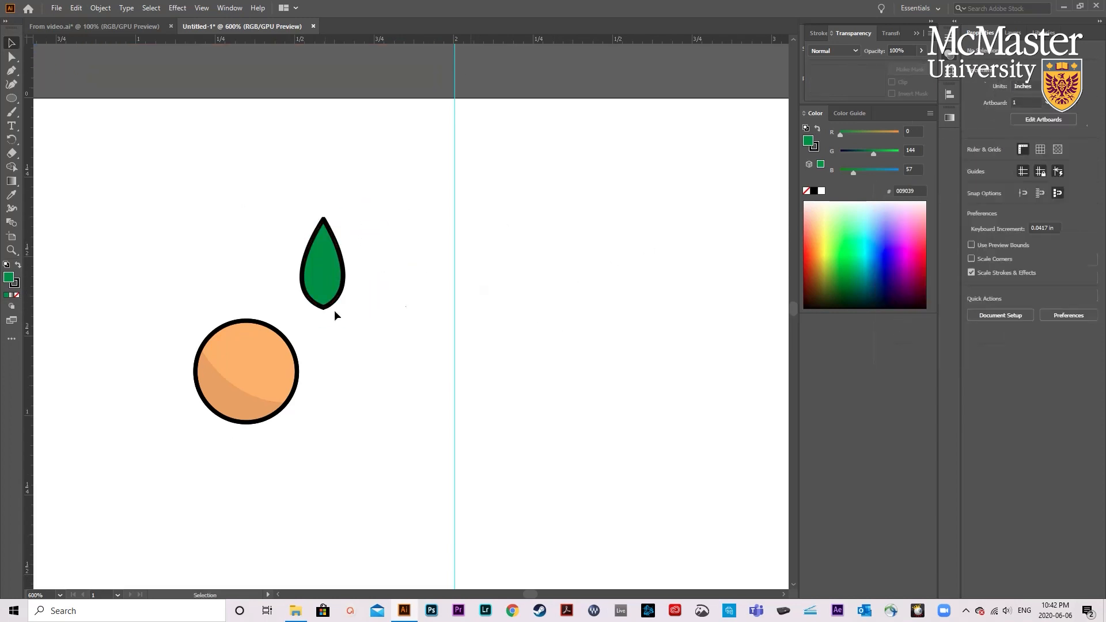
# - Scale the leaf down to roughly half its size and place it at the upper-right edge of the orange circle
pyautogui.hscroll(-2, 400, 300)
pyautogui.click(374, 296)
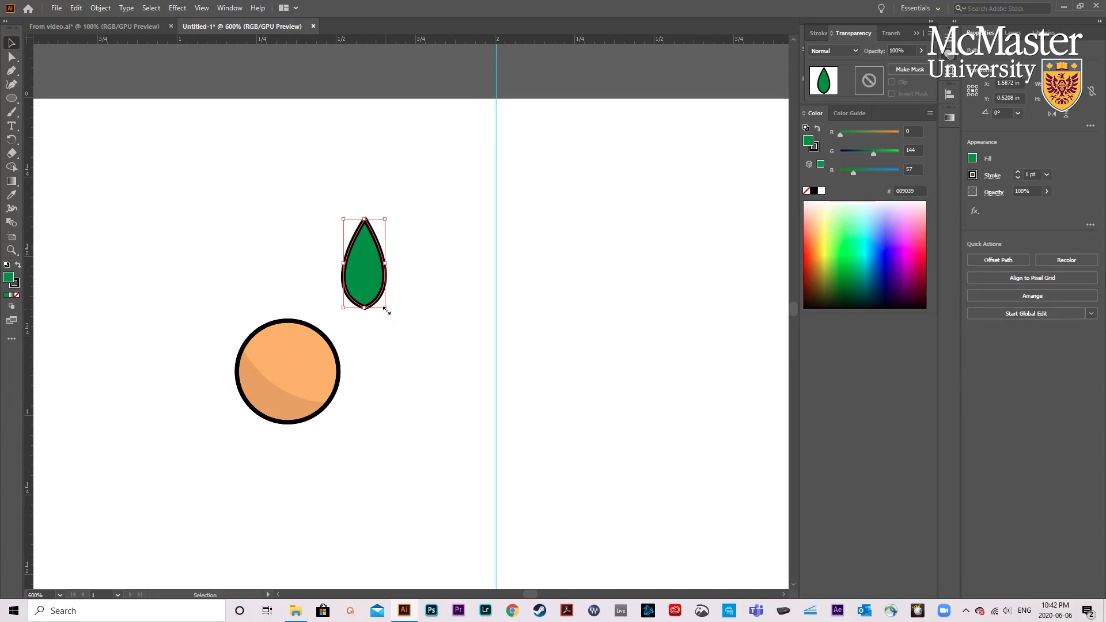
pyautogui.moveTo(386, 311); pyautogui.dragTo(322, 307)
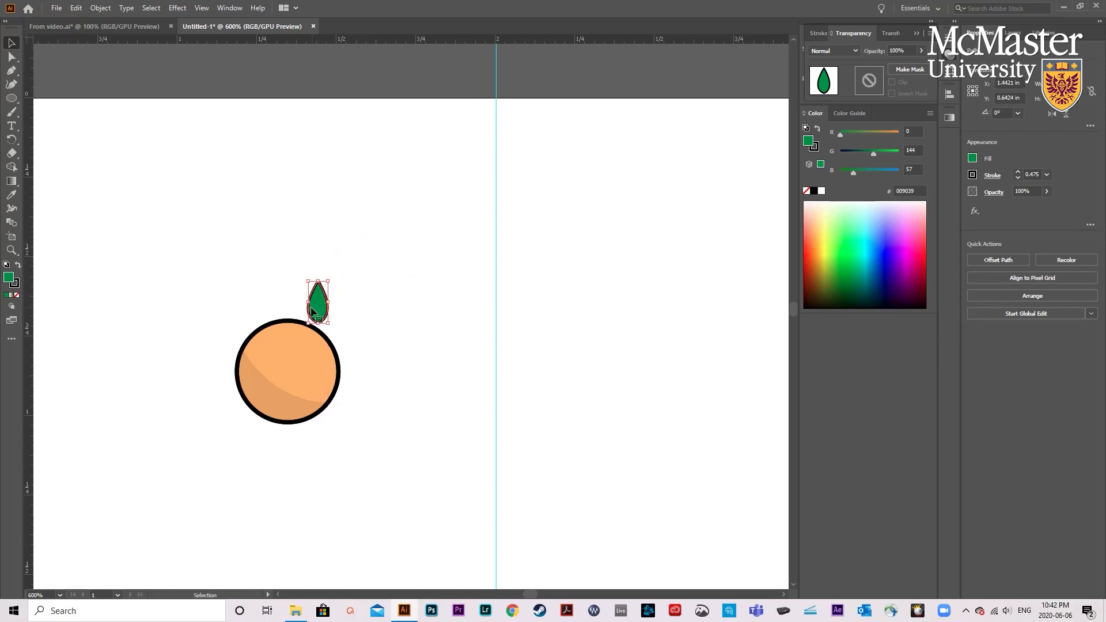
# - Duplicate the leaf to its right and rotate the copy clockwise by about 19°
pyautogui.scroll(2, 314, 311)
pyautogui.hscroll(-4, 318, 311)
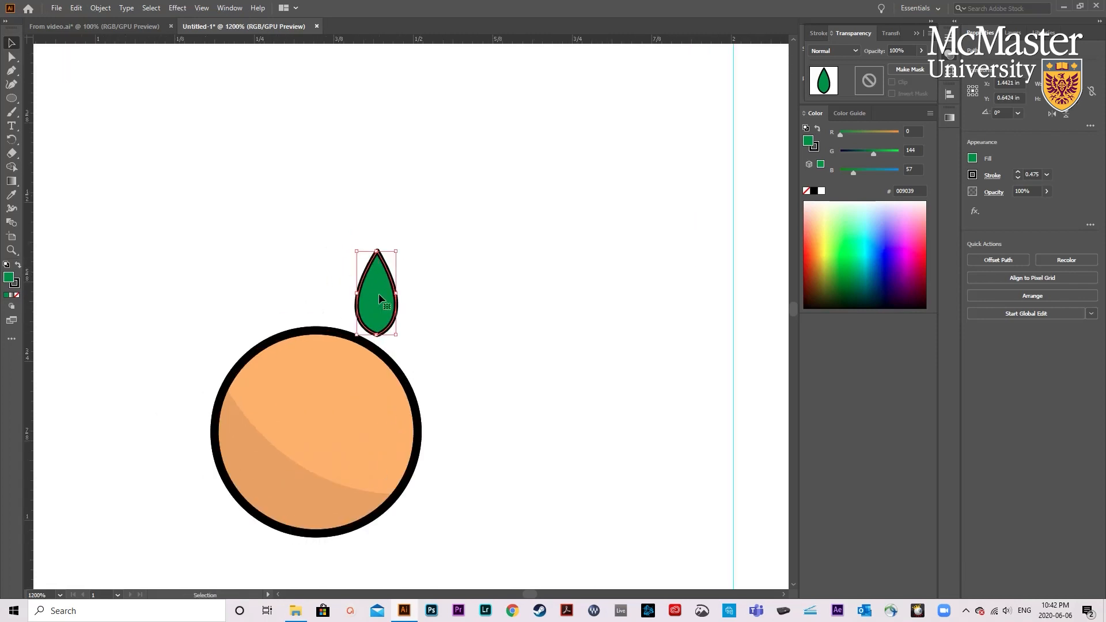
pyautogui.moveTo(378, 297); pyautogui.dragTo(423, 296)
pyautogui.moveTo(441, 251); pyautogui.dragTo(449, 237)
pyautogui.click(452, 236)
pyautogui.click(433, 274)
pyautogui.moveTo(453, 233); pyautogui.dragTo(464, 251)
# - Reposition the tilted leaf and the upright leaf so that they partly overlap above the orange circle
pyautogui.moveTo(401, 279); pyautogui.dragTo(378, 297)
pyautogui.click(470, 324)
pyautogui.click(484, 307)
pyautogui.hotkey('ctrl', 'z')
pyautogui.click(475, 310)
pyautogui.moveTo(391, 278); pyautogui.dragTo(382, 277)
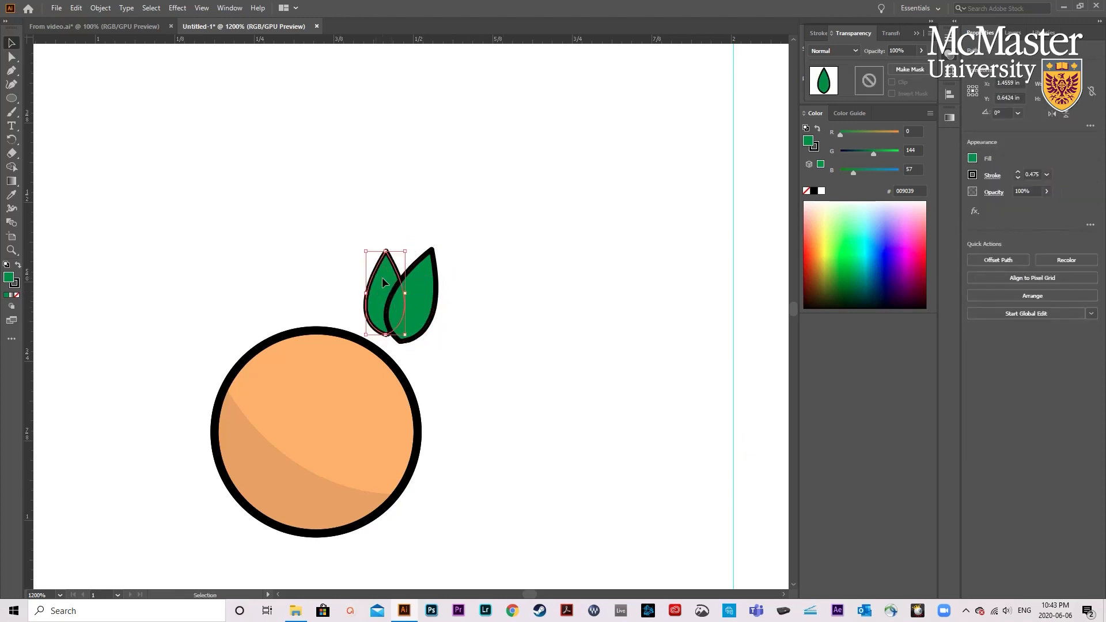
# - Try arranging the upright leaf in front of the tilted leaf
pyautogui.click(454, 324)
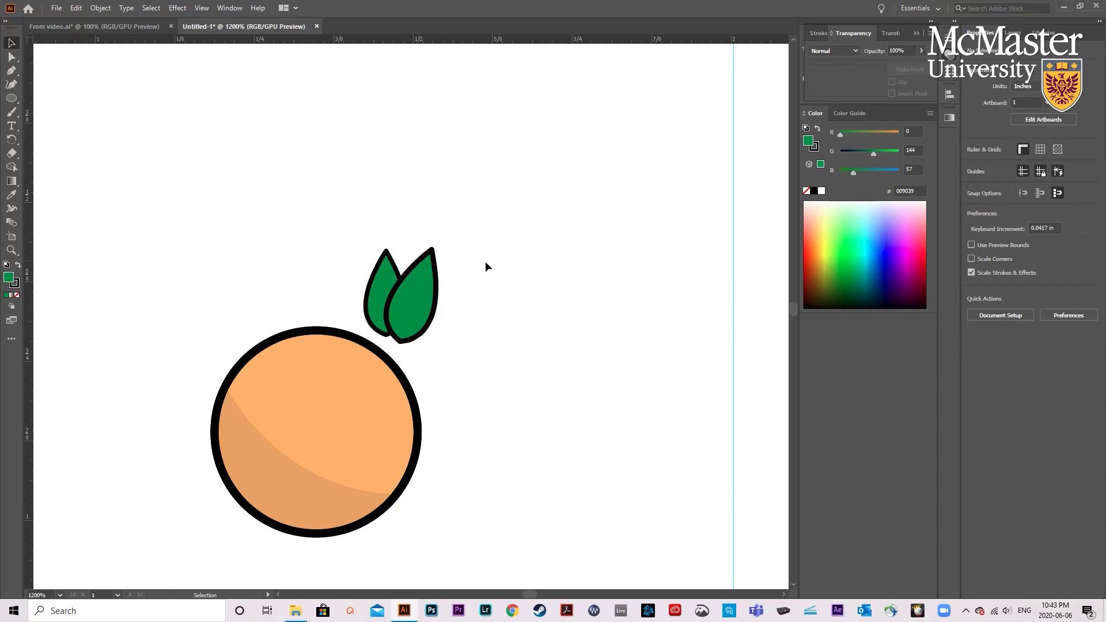
pyautogui.rightClick(385, 281)
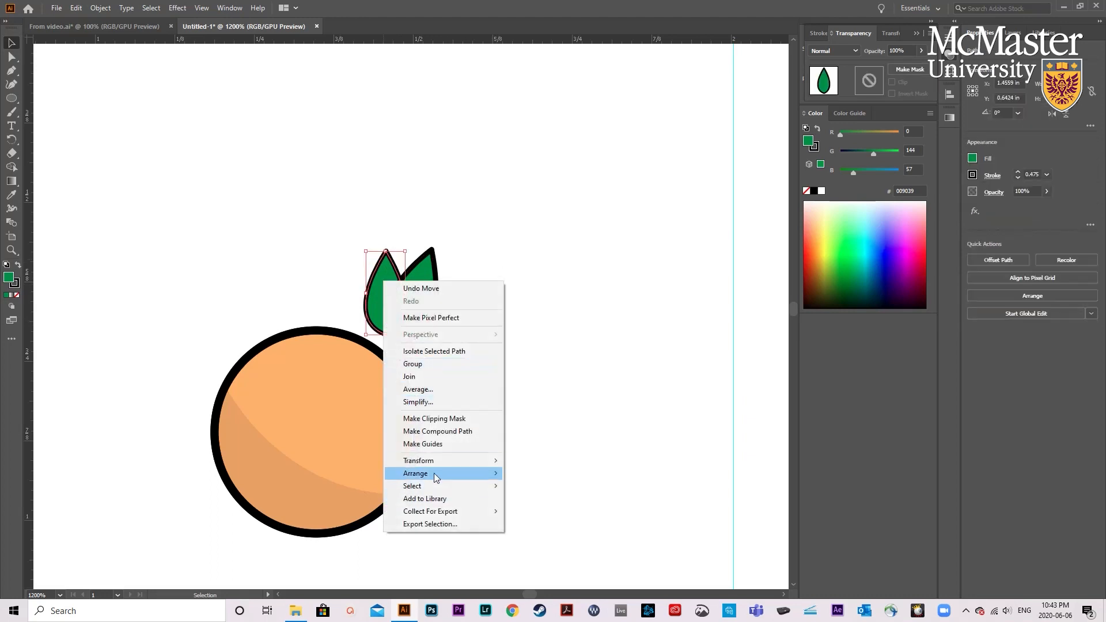
pyautogui.click(558, 476)
pyautogui.click(541, 406)
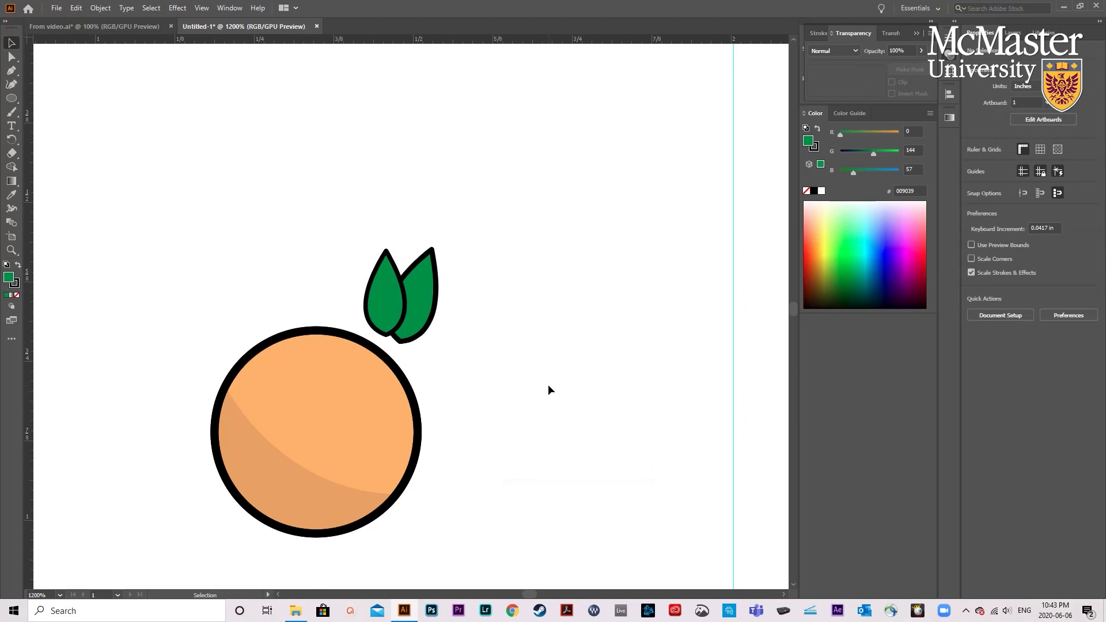
# - Set the stroke weight of both leaves to 0.75 pt
pyautogui.moveTo(347, 264); pyautogui.dragTo(444, 286)
pyautogui.click(1019, 173)
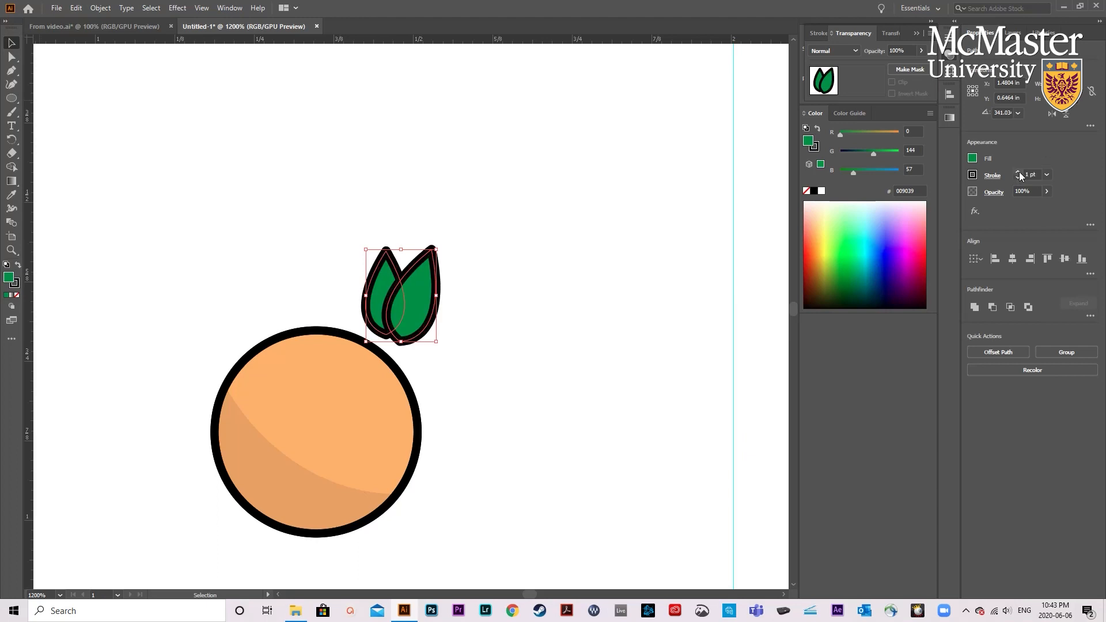
pyautogui.click(1019, 178)
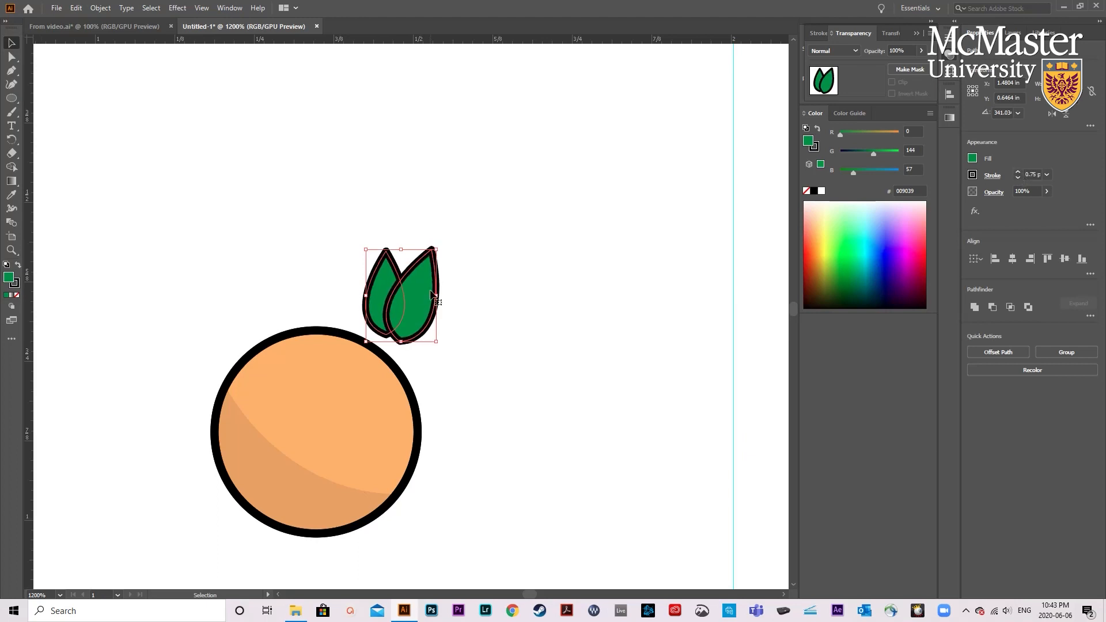
pyautogui.click(486, 294)
# - Group the two leaves and move the group down onto the upper-right edge of the orange circle
pyautogui.moveTo(484, 303); pyautogui.dragTo(349, 275)
pyautogui.click(447, 314)
pyautogui.moveTo(420, 299); pyautogui.dragTo(397, 316)
# - Send the leaf group to the back, behind the orange circle
pyautogui.rightClick(399, 319)
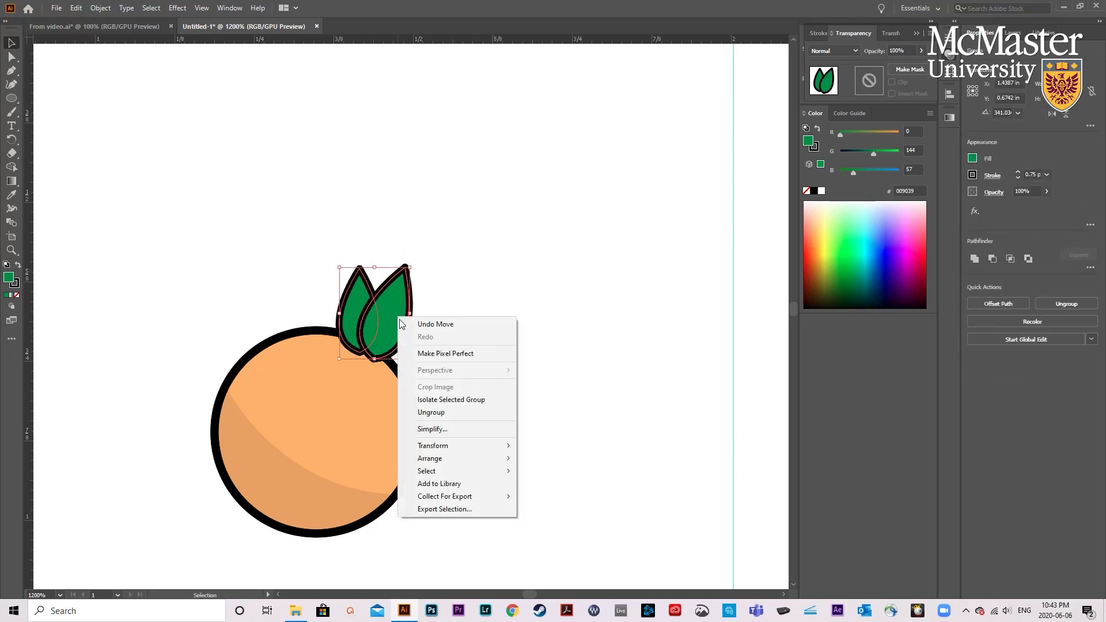
pyautogui.moveTo(452, 458)
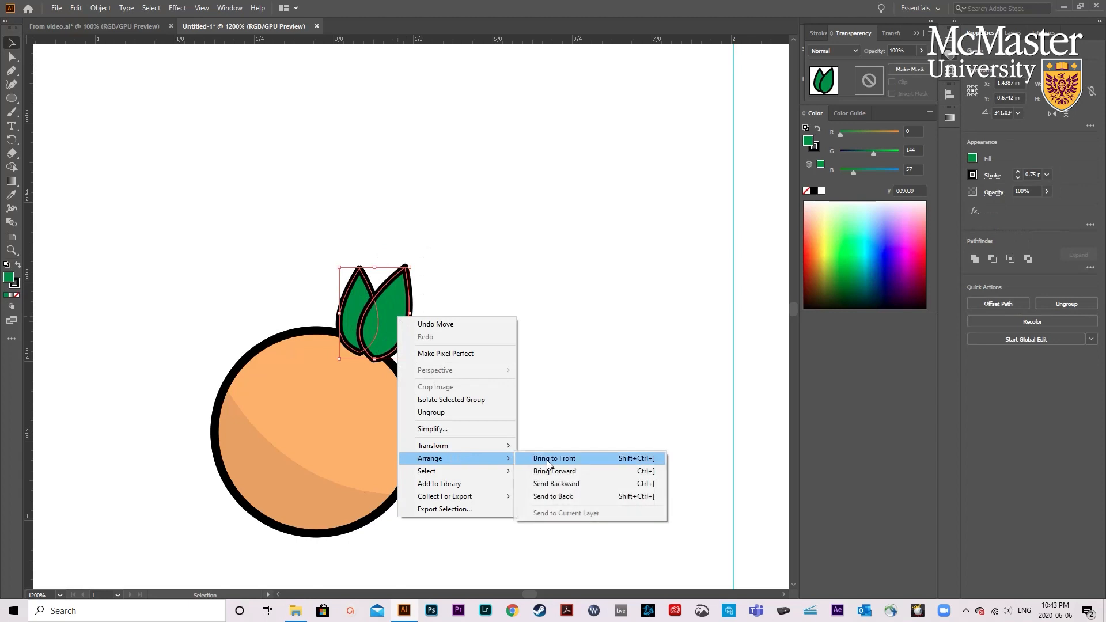
pyautogui.click(568, 497)
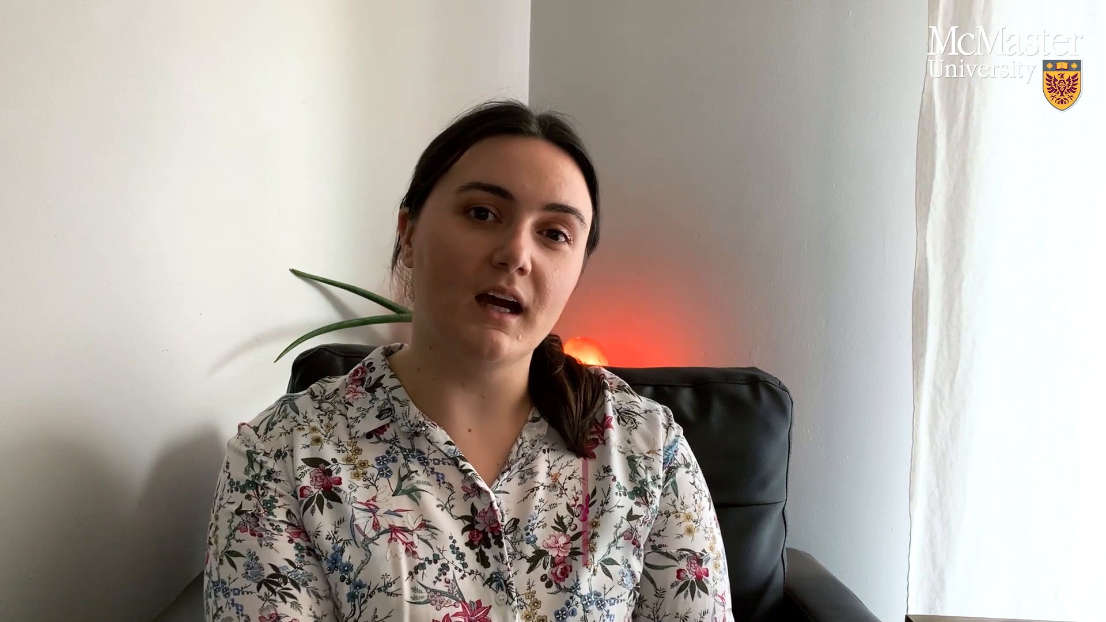
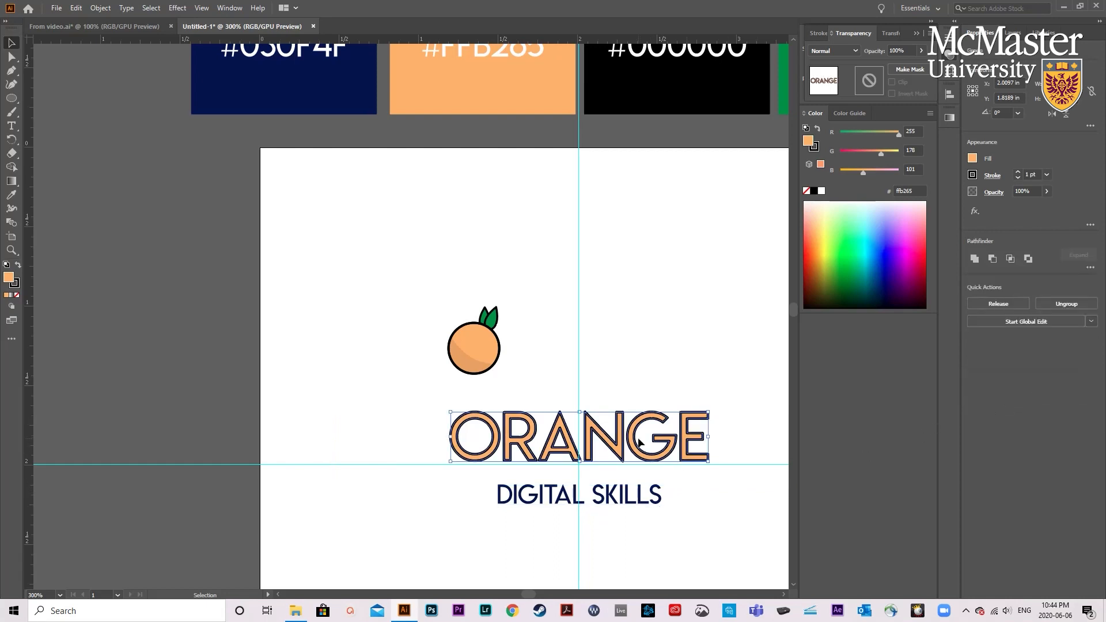
# - Delete the letter O from inside the ORANGE lettering group and leave isolation mode
pyautogui.doubleClick(608, 443)
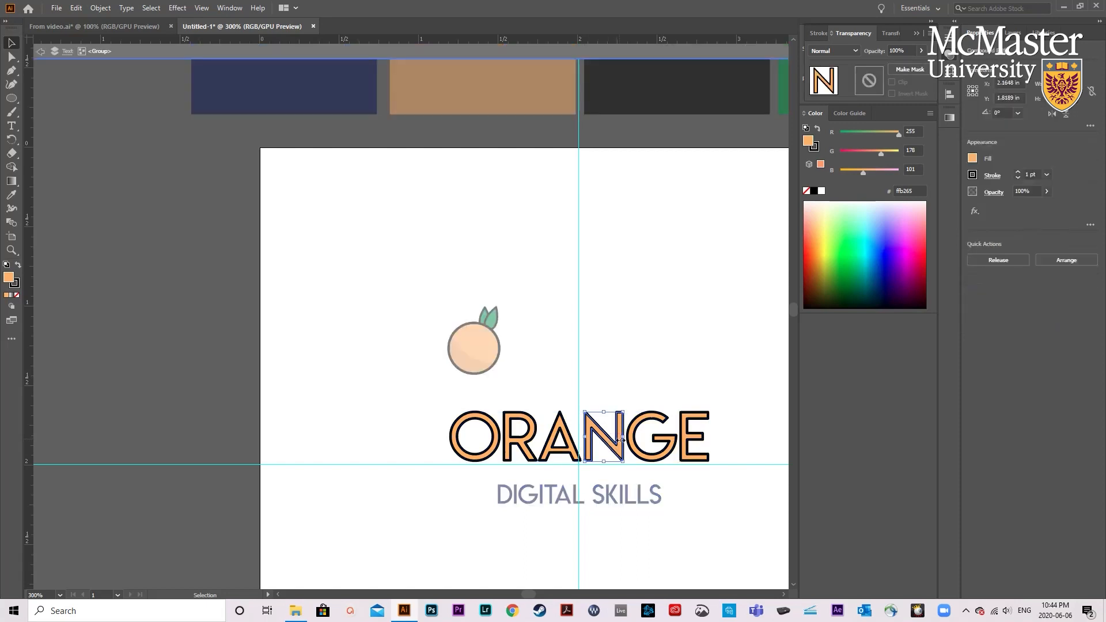
pyautogui.click(600, 390)
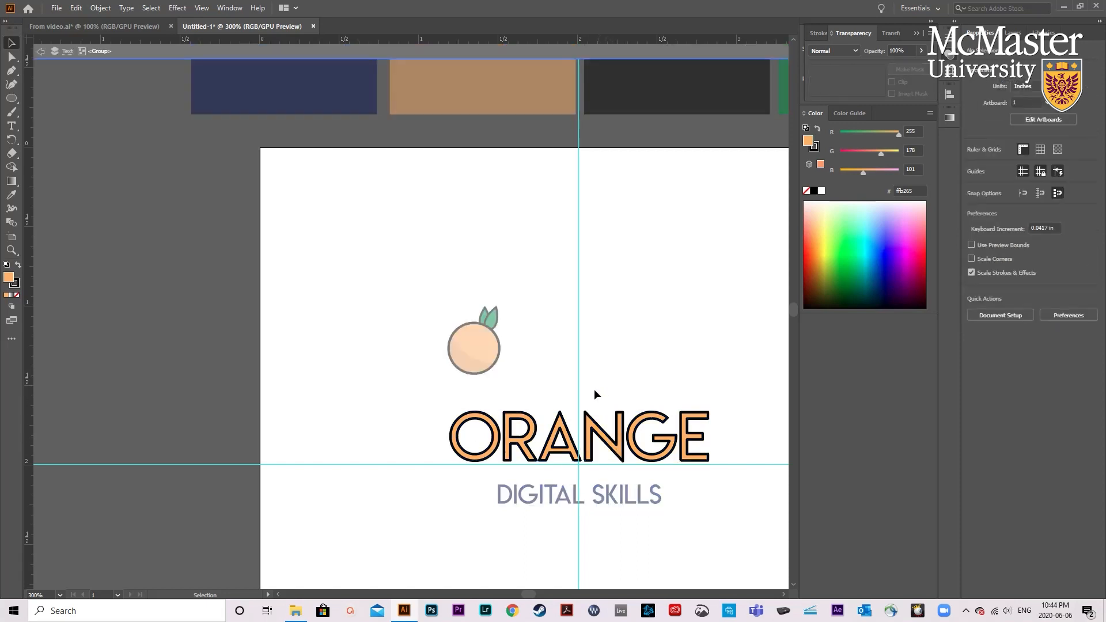
pyautogui.click(473, 419)
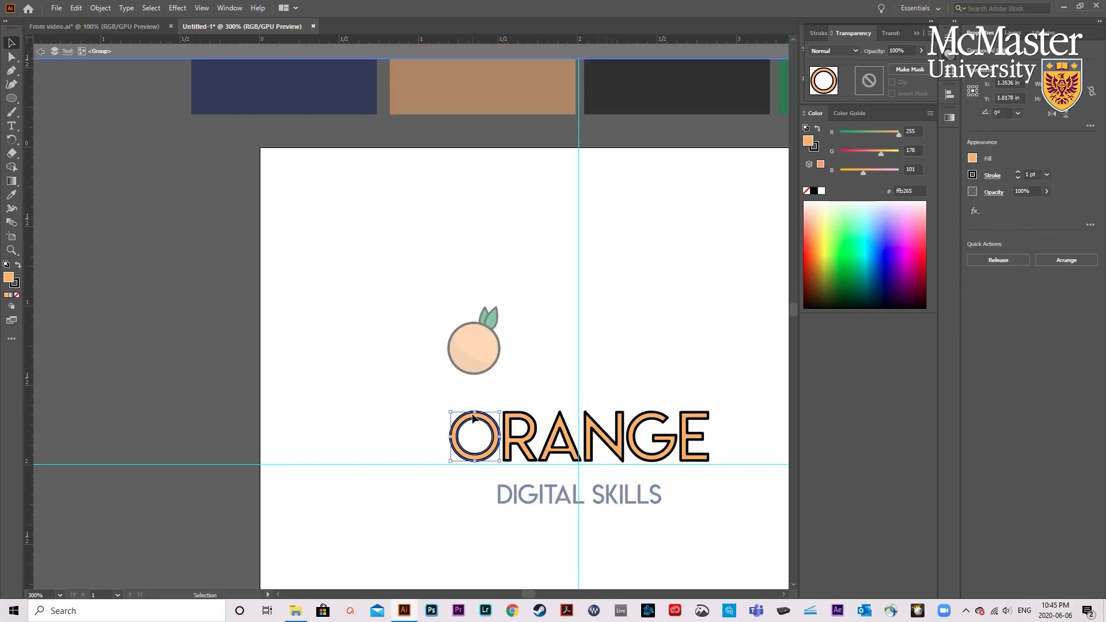
pyautogui.press('Delete')
pyautogui.press('Escape')
# - Move the orange illustration down in front of RANGE so it takes the place of the letter O
pyautogui.scroll(1, 476, 413)
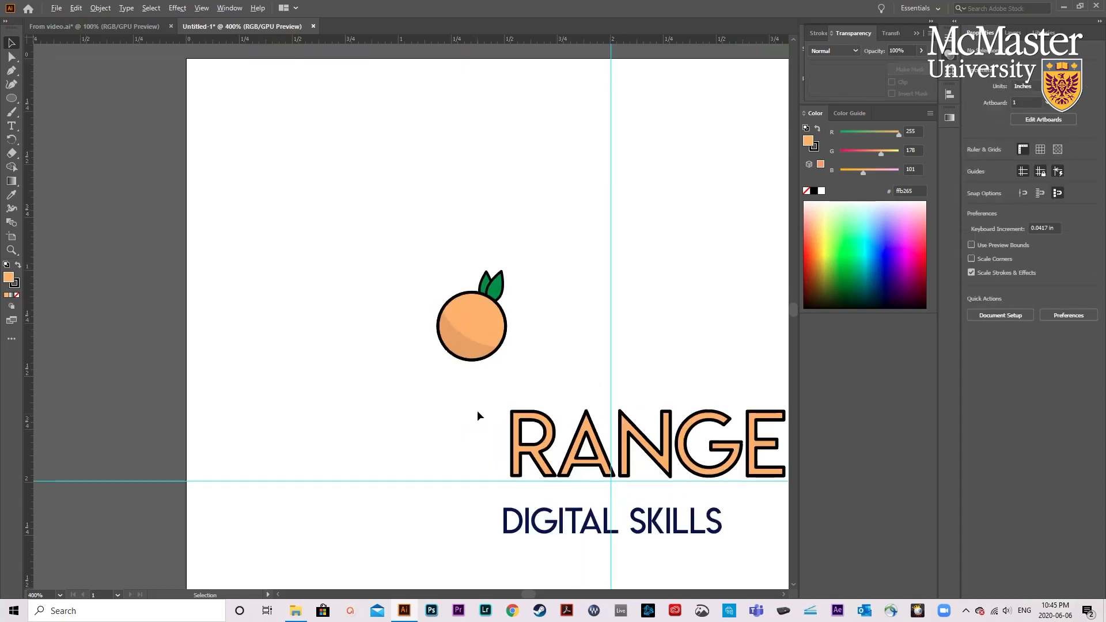
pyautogui.moveTo(483, 346); pyautogui.dragTo(493, 462)
pyautogui.scroll(-1, 494, 463)
pyautogui.click(425, 482)
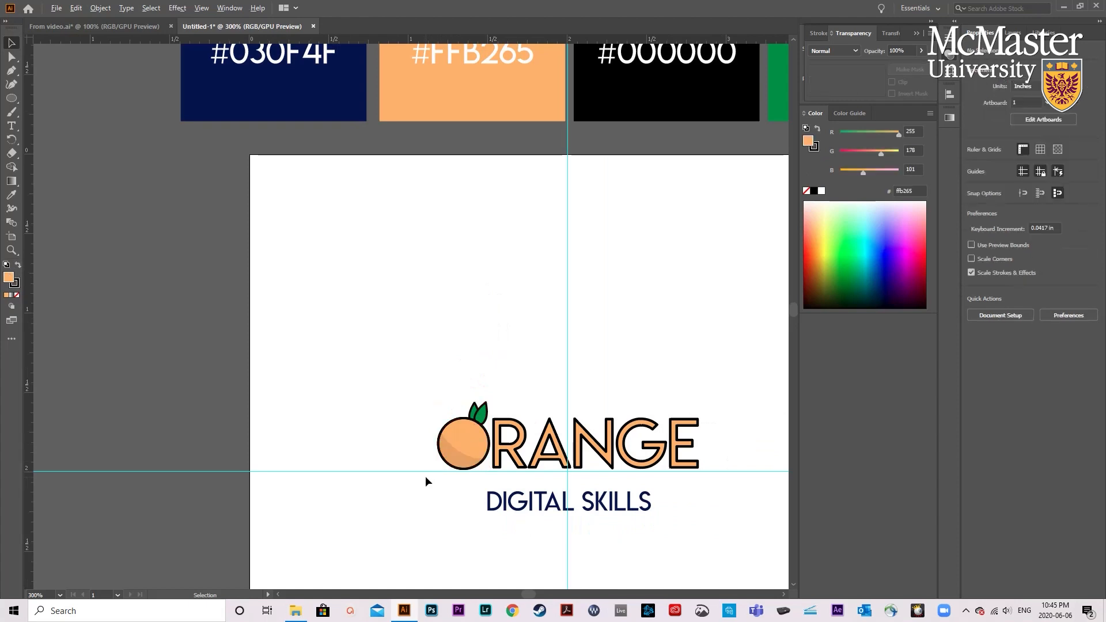
# - Nudge the orange illustration so its base rests on the horizontal baseline guide, with a small gap before the R
pyautogui.scroll(-1, 516, 449)
pyautogui.scroll(1, 516, 451)
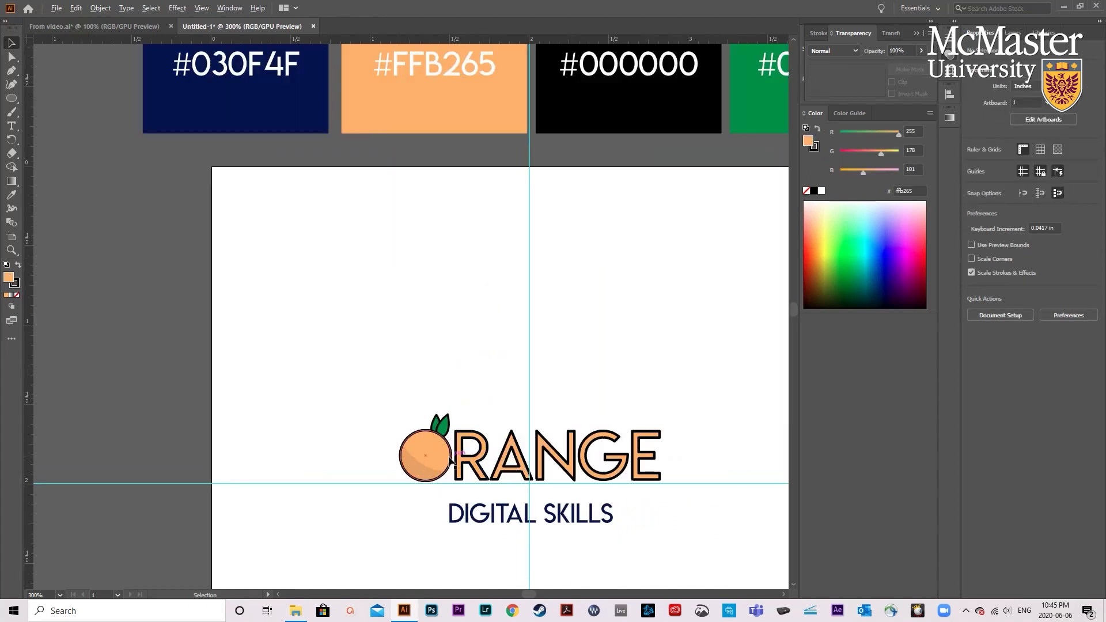
pyautogui.scroll(1, 450, 461)
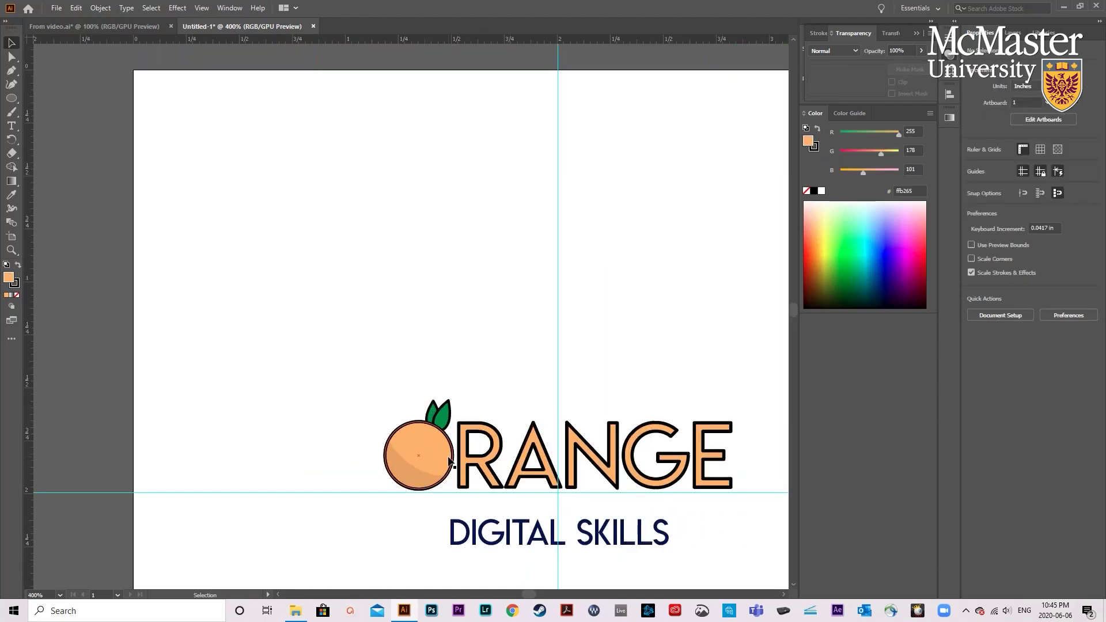
pyautogui.scroll(-1, 455, 458)
pyautogui.scroll(1, 594, 464)
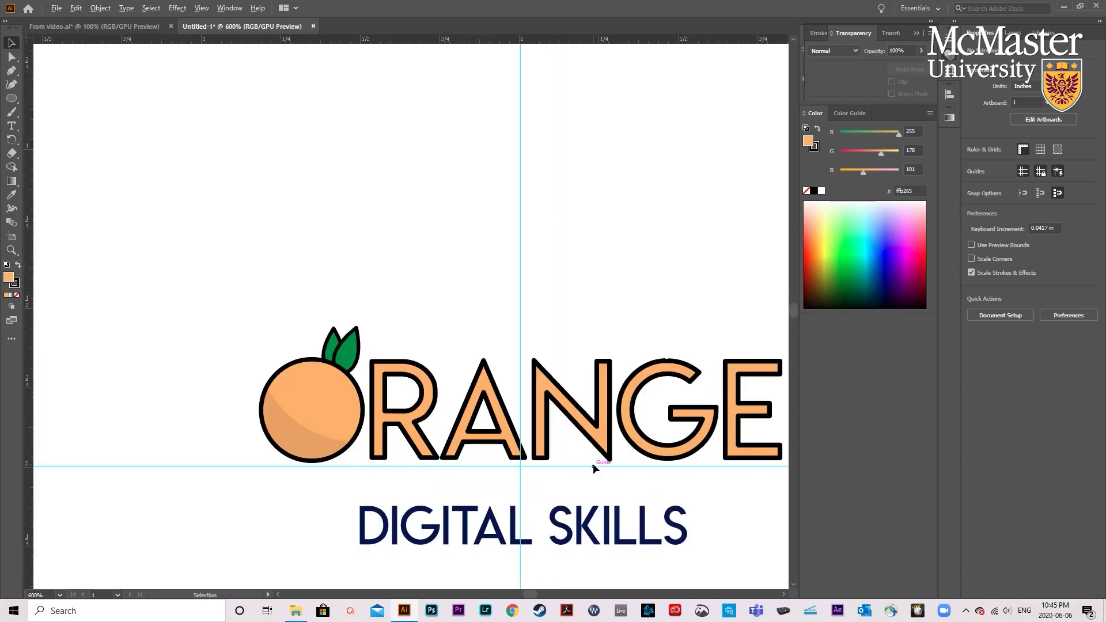
pyautogui.scroll(1, 598, 453)
pyautogui.moveTo(598, 453); pyautogui.dragTo(606, 449)
pyautogui.click(348, 500)
pyautogui.hscroll(-2, 323, 495)
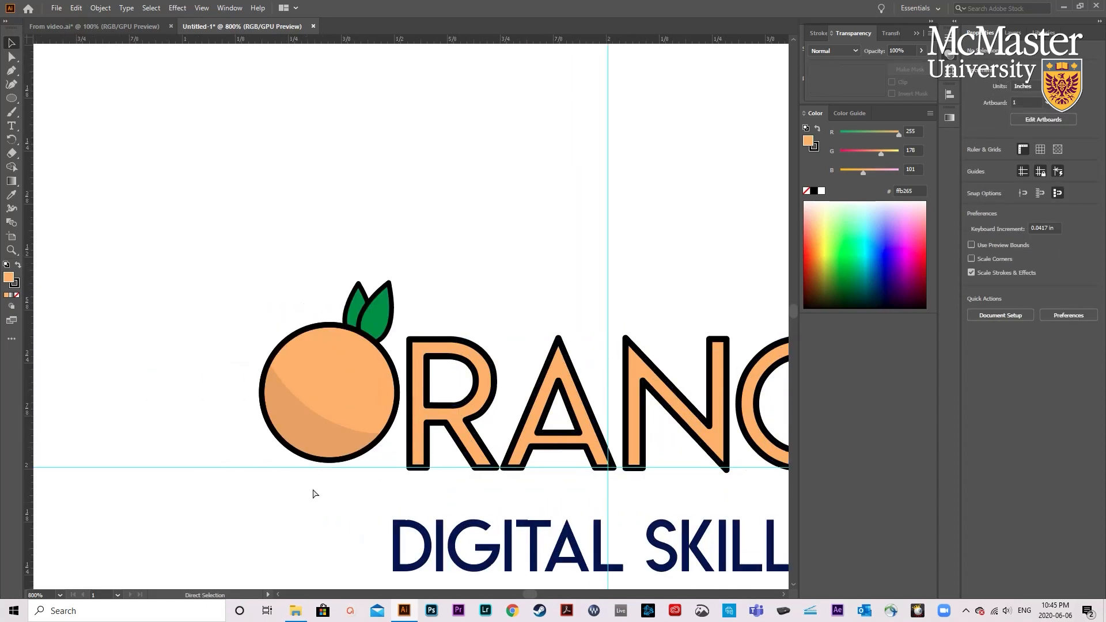
pyautogui.moveTo(331, 427); pyautogui.dragTo(329, 435)
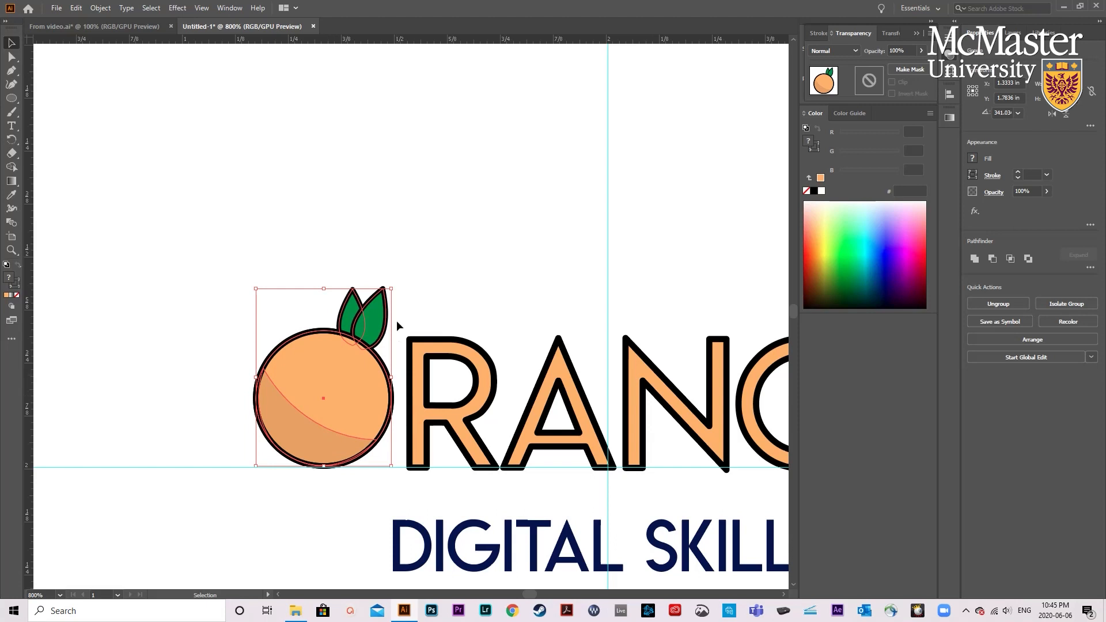
# - Deselect the orange and add a horizontal guide along the top edge of the RANGE letters
pyautogui.scroll(-1, 486, 404)
pyautogui.scroll(-1, 486, 409)
pyautogui.hscroll(3, 478, 429)
pyautogui.scroll(-2, 331, 437)
pyautogui.scroll(-1, 331, 433)
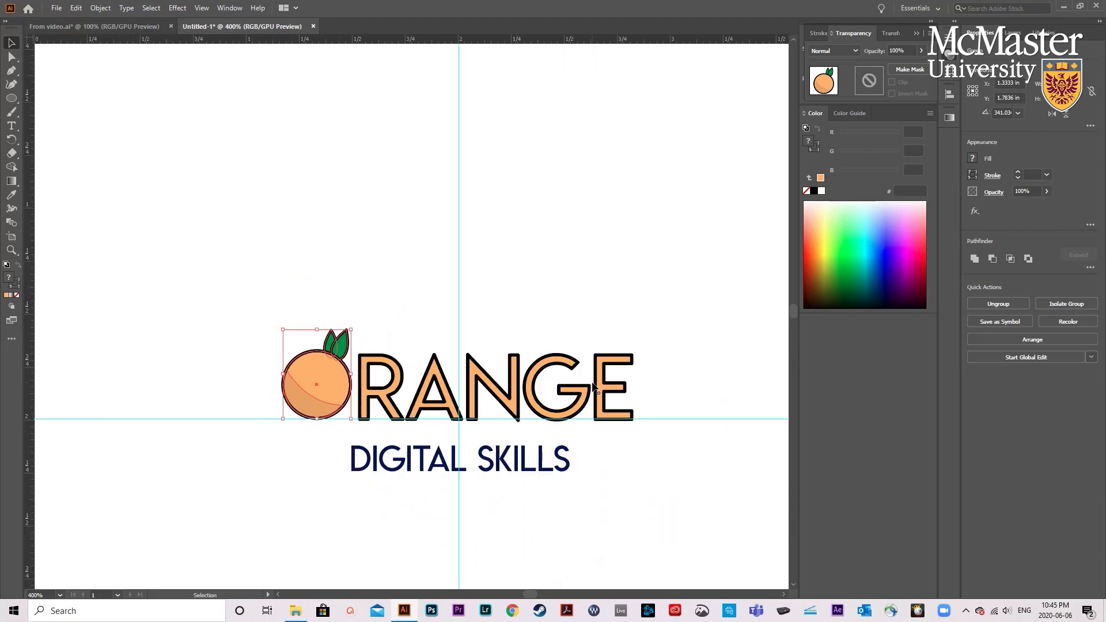
pyautogui.scroll(1, 316, 425)
pyautogui.click(300, 436)
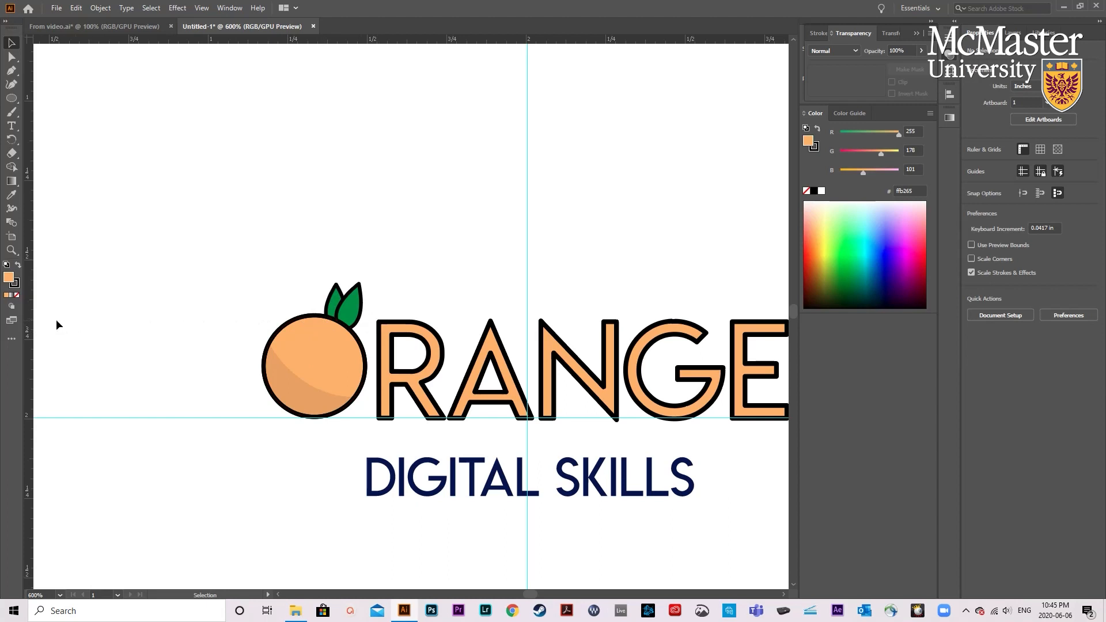
pyautogui.doubleClick(30, 321)
pyautogui.scroll(3, 388, 318)
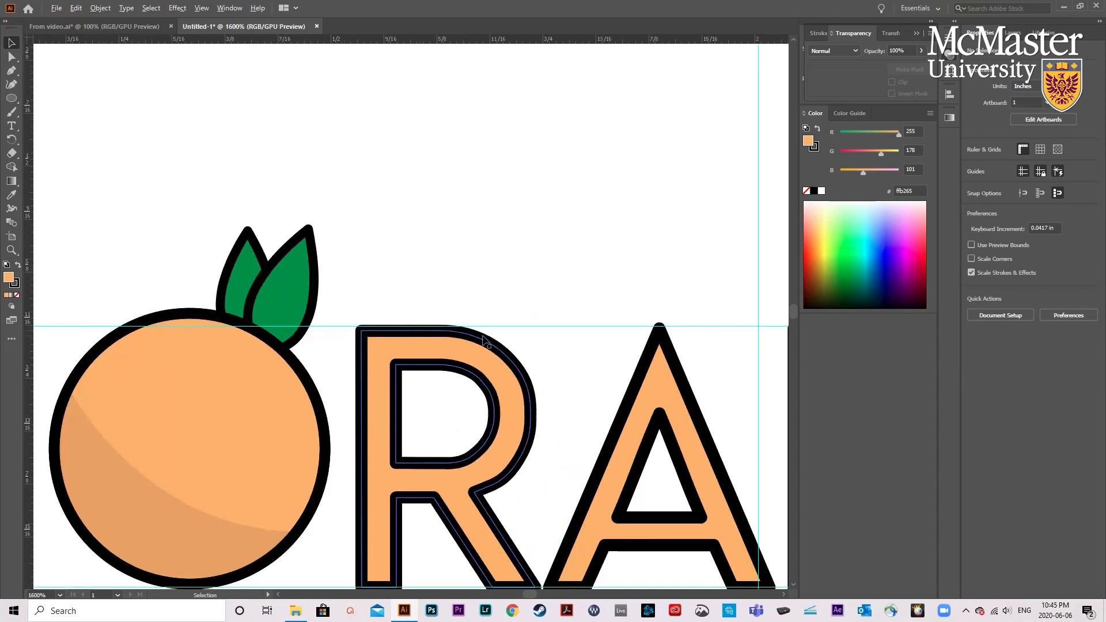
# - Scale the orange illustration down slightly so the circle fits between the upper guide and the baseline guide
pyautogui.hscroll(-1, 246, 332)
pyautogui.press('v')
pyautogui.click(256, 348)
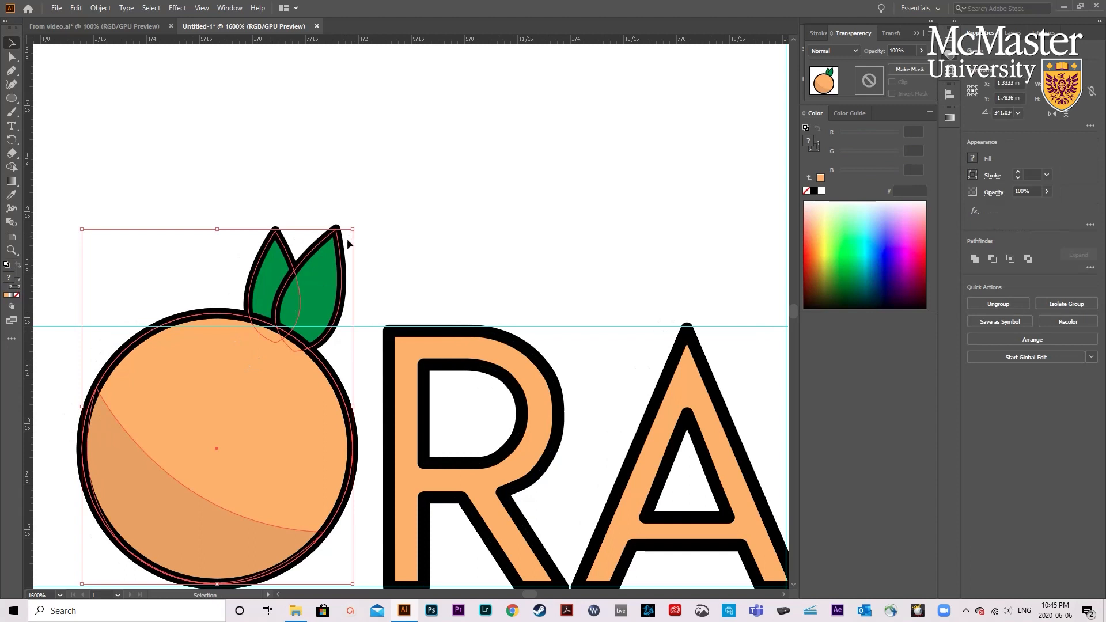
pyautogui.moveTo(354, 229); pyautogui.dragTo(341, 236)
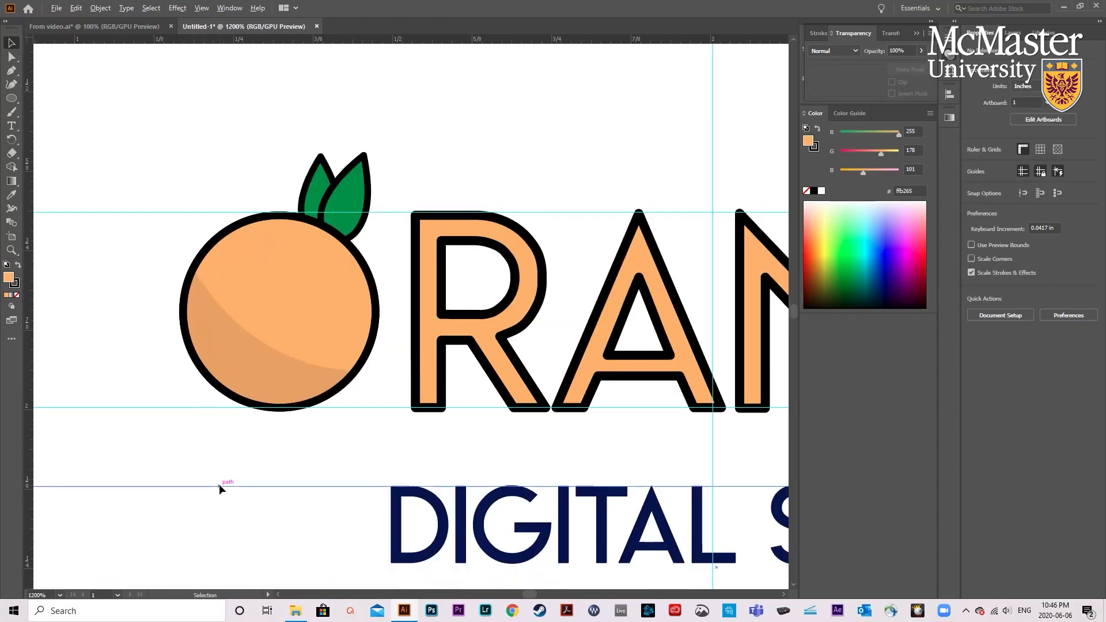
pyautogui.scroll(-2, 221, 489)
# - Move the DIGITAL SKILLS text up closer beneath the ORANGE lettering, keeping it centred on the vertical guide
pyautogui.click(440, 492)
pyautogui.scroll(-2, 440, 491)
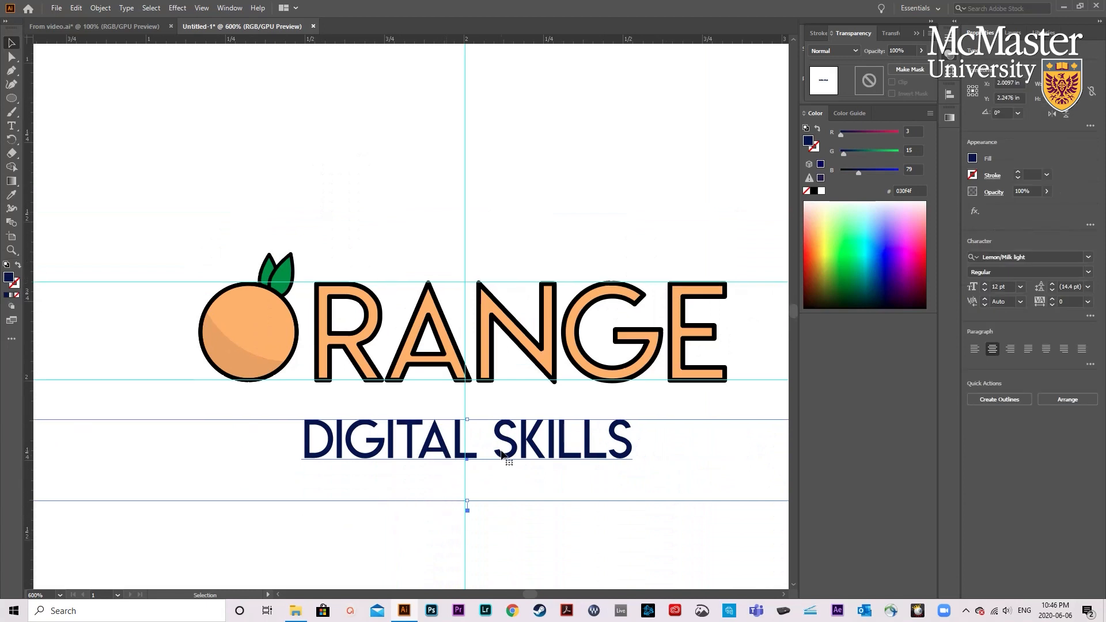
pyautogui.scroll(-3, 344, 427)
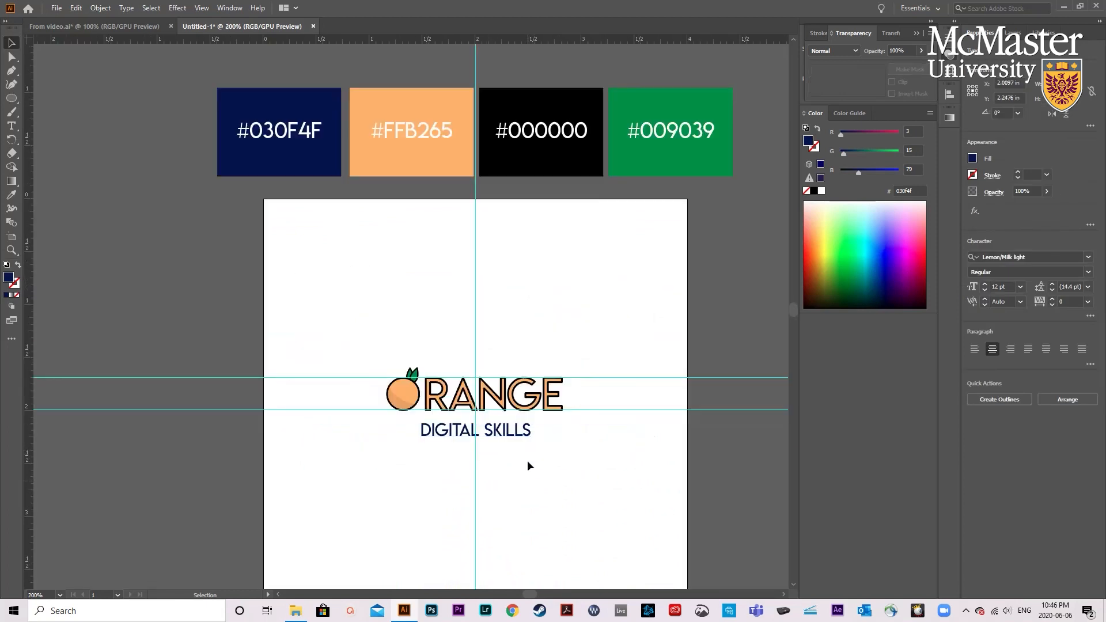
pyautogui.click(534, 482)
pyautogui.scroll(2, 529, 460)
pyautogui.moveTo(478, 411); pyautogui.dragTo(477, 402)
pyautogui.scroll(-2, 490, 438)
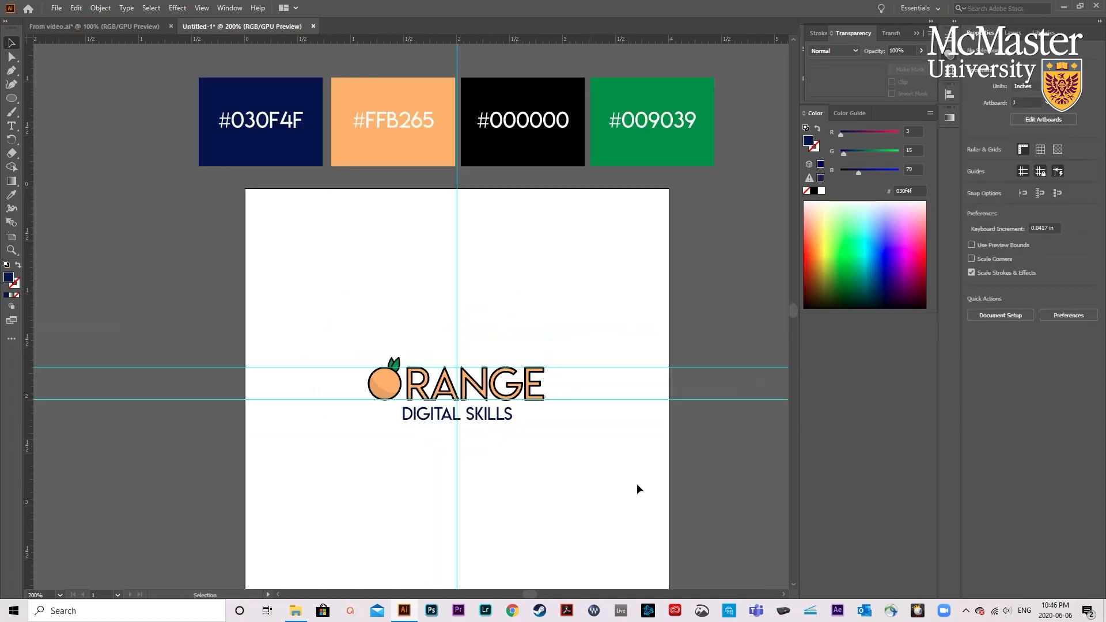
pyautogui.click(466, 425)
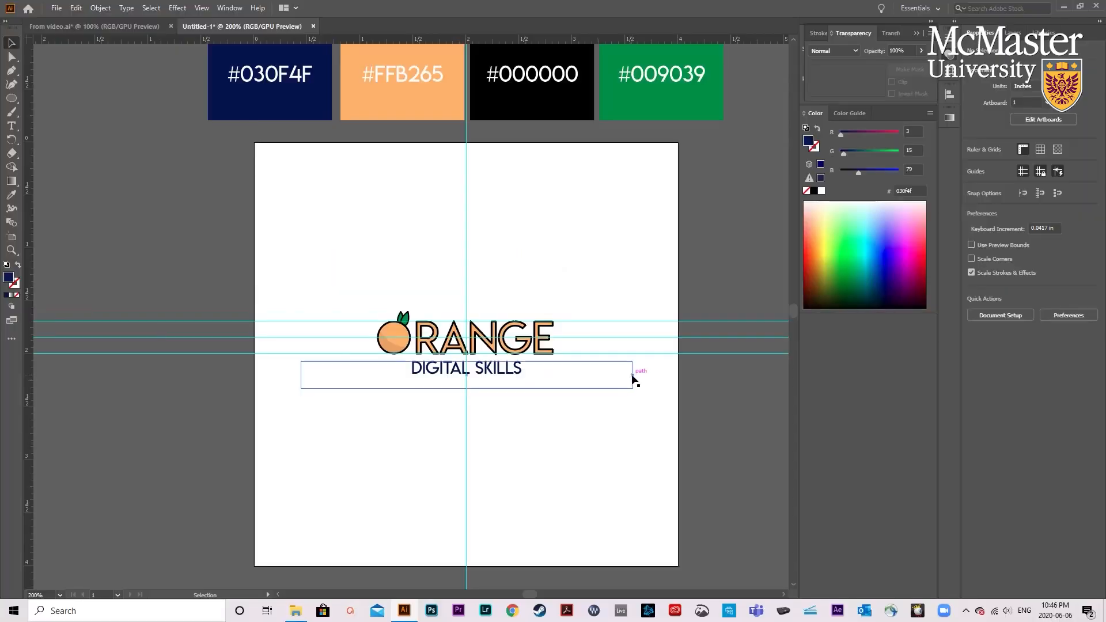
# - Select the whole logo and place a duplicate directly below the original on the artboard
pyautogui.moveTo(591, 404); pyautogui.dragTo(362, 296)
pyautogui.click(1013, 33)
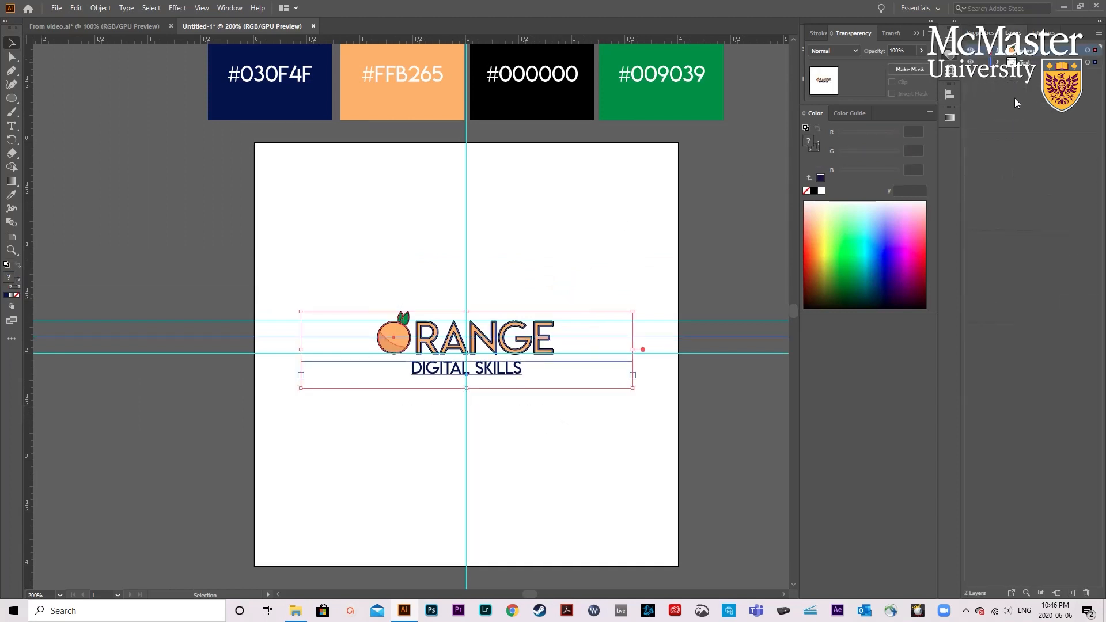
pyautogui.scroll(-2, 470, 323)
pyautogui.moveTo(451, 241); pyautogui.dragTo(451, 346)
pyautogui.click(455, 331)
# - Left-align the lower copy's DIGITAL SKILLS text and move it so it starts at the orange's left edge
pyautogui.moveTo(475, 413); pyautogui.dragTo(468, 413)
pyautogui.hotkey('ctrl', 'z')
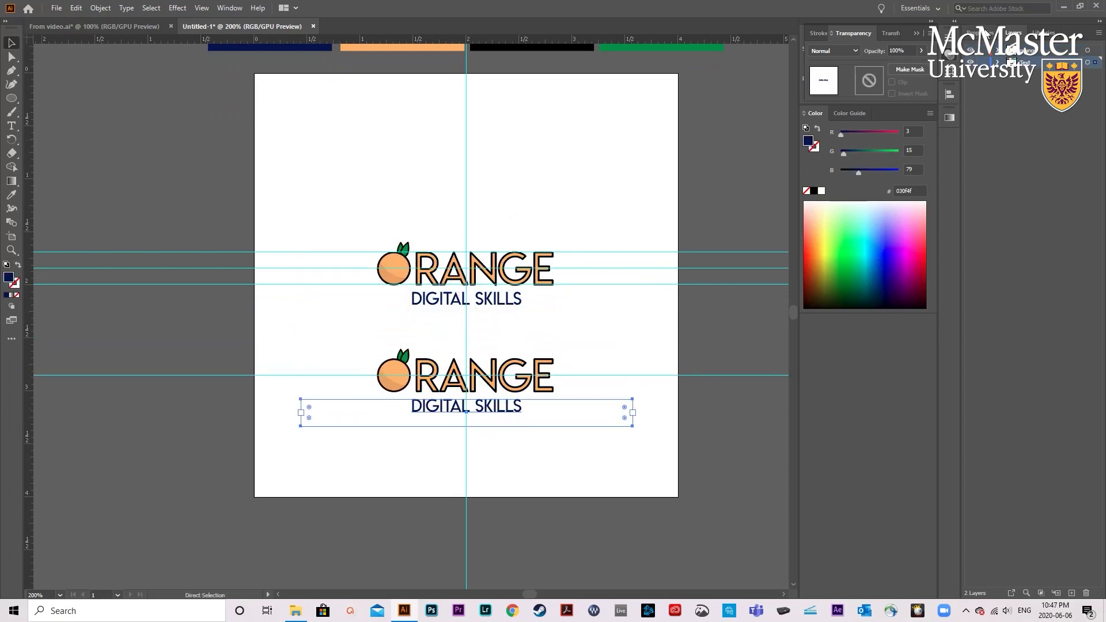
pyautogui.click(986, 33)
pyautogui.click(974, 349)
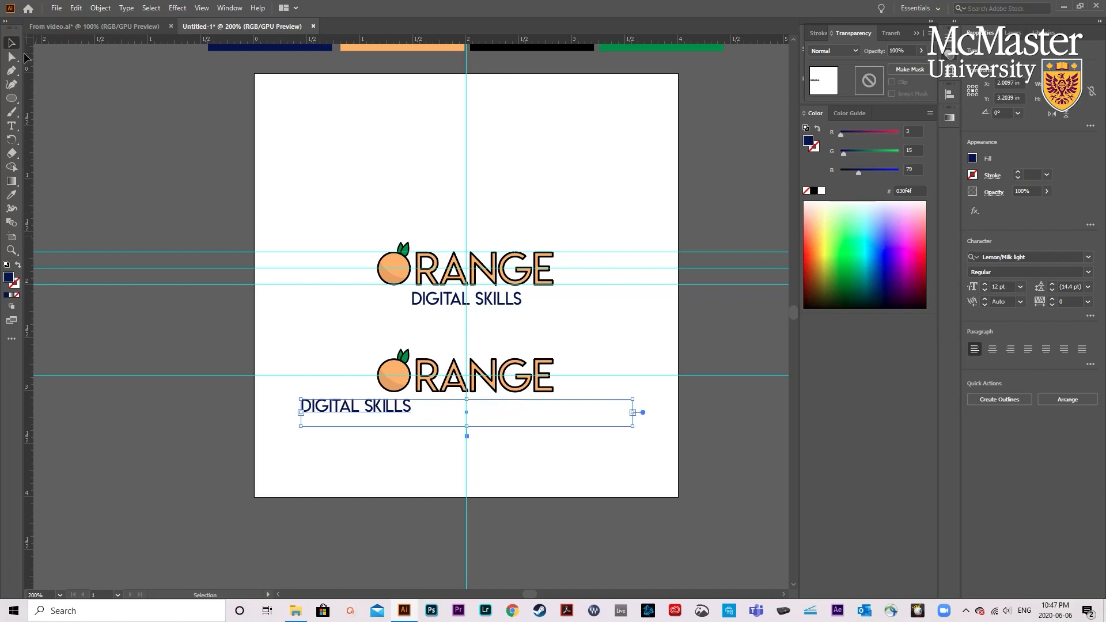
pyautogui.moveTo(358, 410); pyautogui.dragTo(436, 407)
pyautogui.click(337, 348)
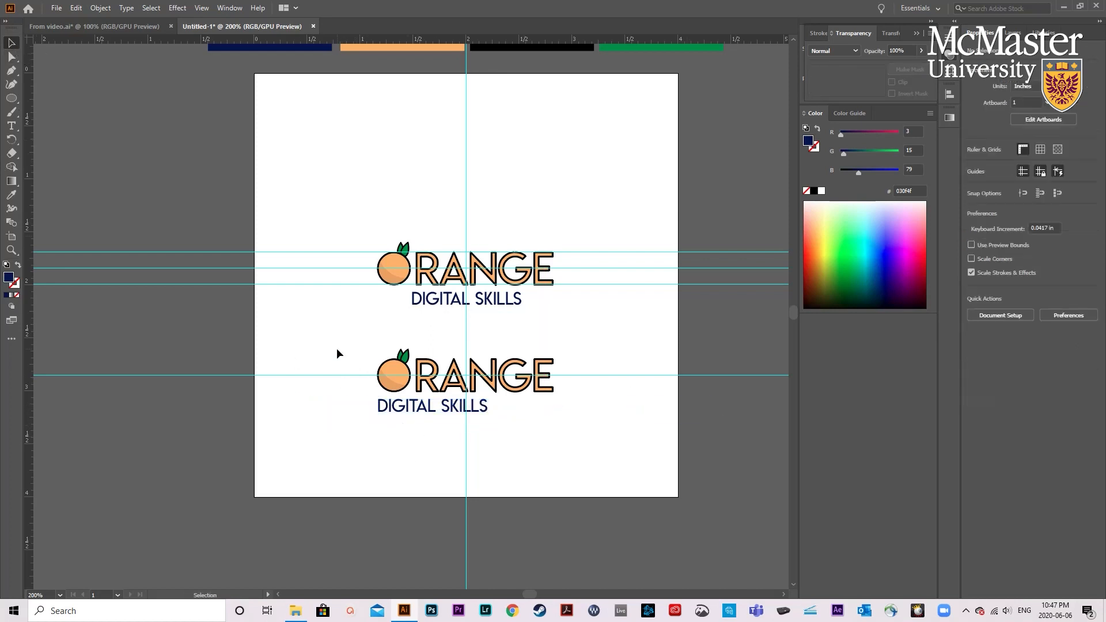
# - Enlarge the lower copy's orange and RANGE lettering toward the upper right and nudge its DIGITAL SKILLS text slightly up
pyautogui.click(552, 373)
pyautogui.moveTo(557, 351); pyautogui.dragTo(611, 320)
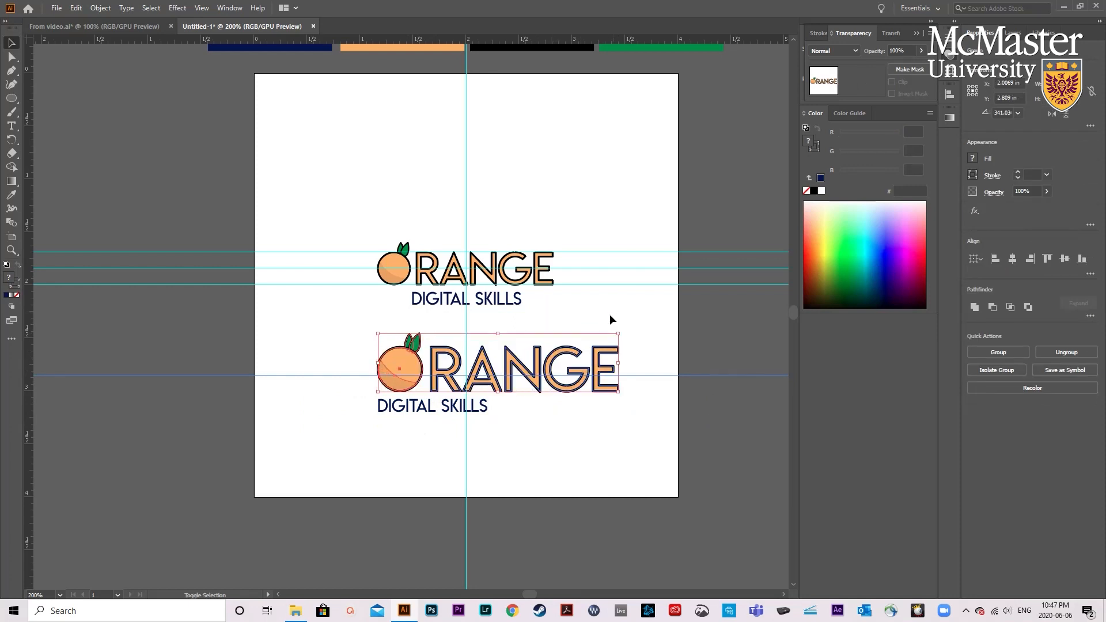
pyautogui.moveTo(422, 411)
pyautogui.mouseDown()
pyautogui.moveTo(432, 411)
pyautogui.moveTo(422, 410)
pyautogui.mouseUp()
pyautogui.click(510, 432)
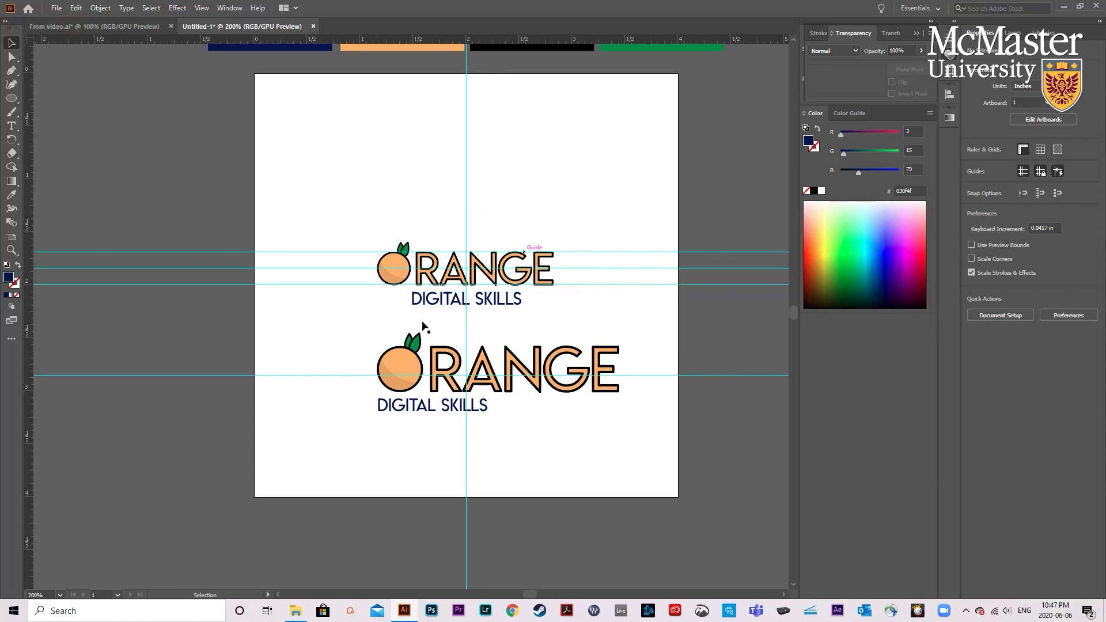
# - Duplicate the upper logo's orange illustration straight up into the empty area above it as a standalone icon
pyautogui.click(395, 265)
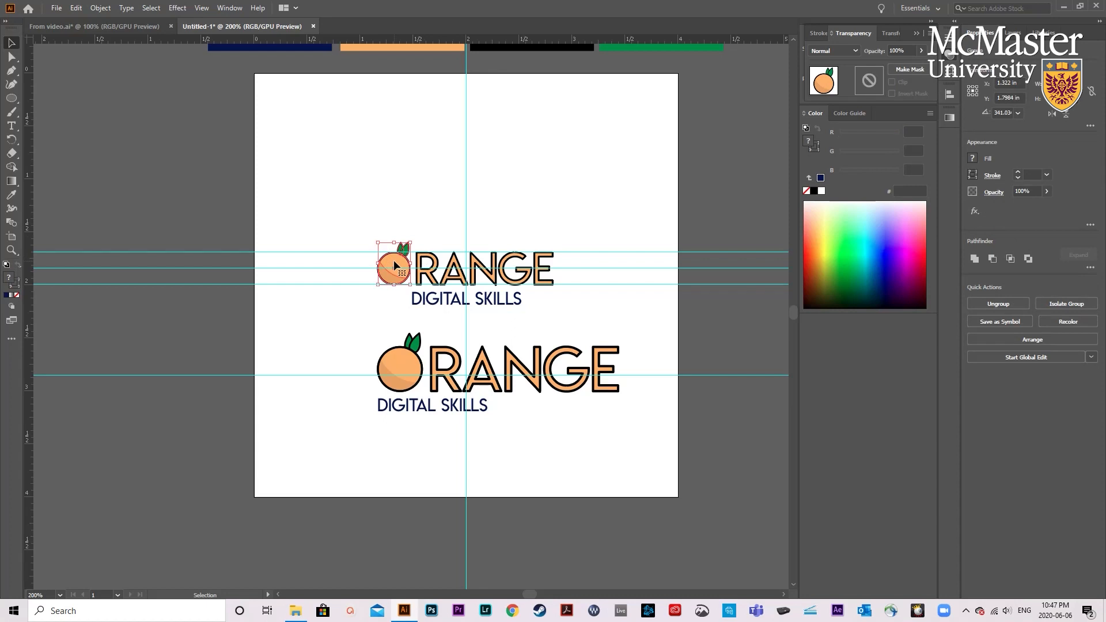
pyautogui.moveTo(394, 261); pyautogui.dragTo(393, 166)
pyautogui.click(511, 191)
# - Add a new layer to the document
pyautogui.hscroll(10, 491, 215)
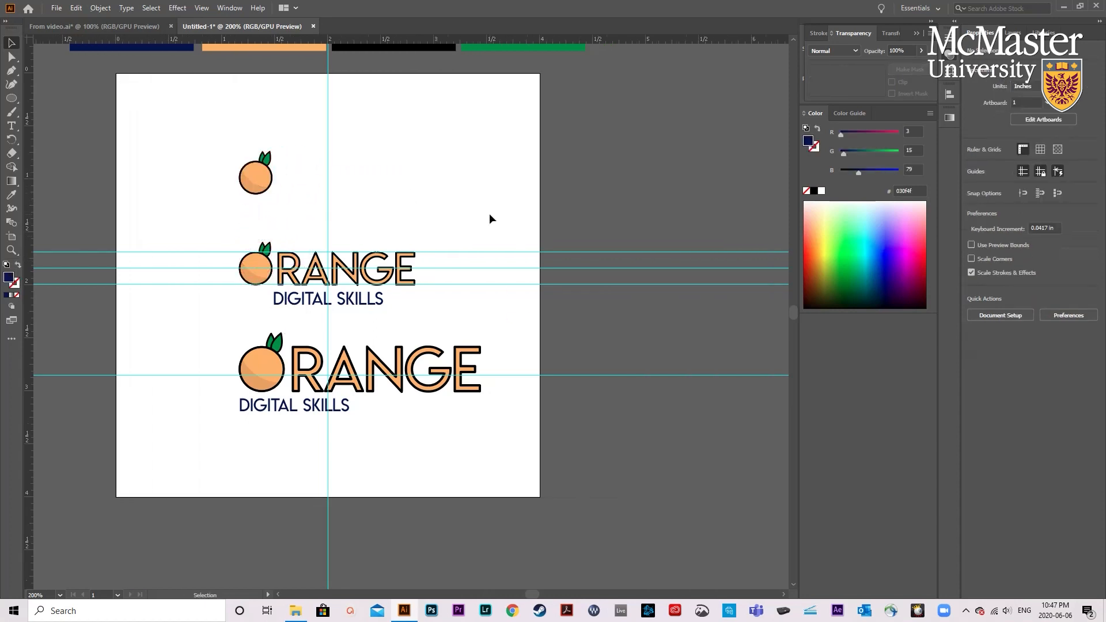
pyautogui.scroll(-1, 488, 218)
pyautogui.hscroll(4, 489, 219)
pyautogui.scroll(3, 487, 221)
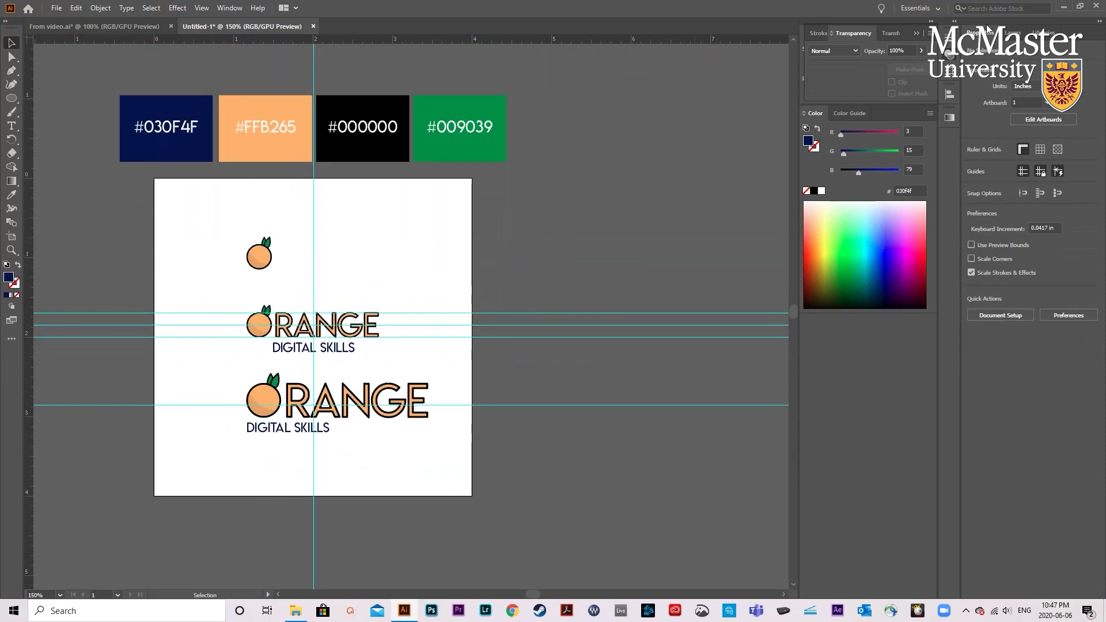
pyautogui.click(1020, 34)
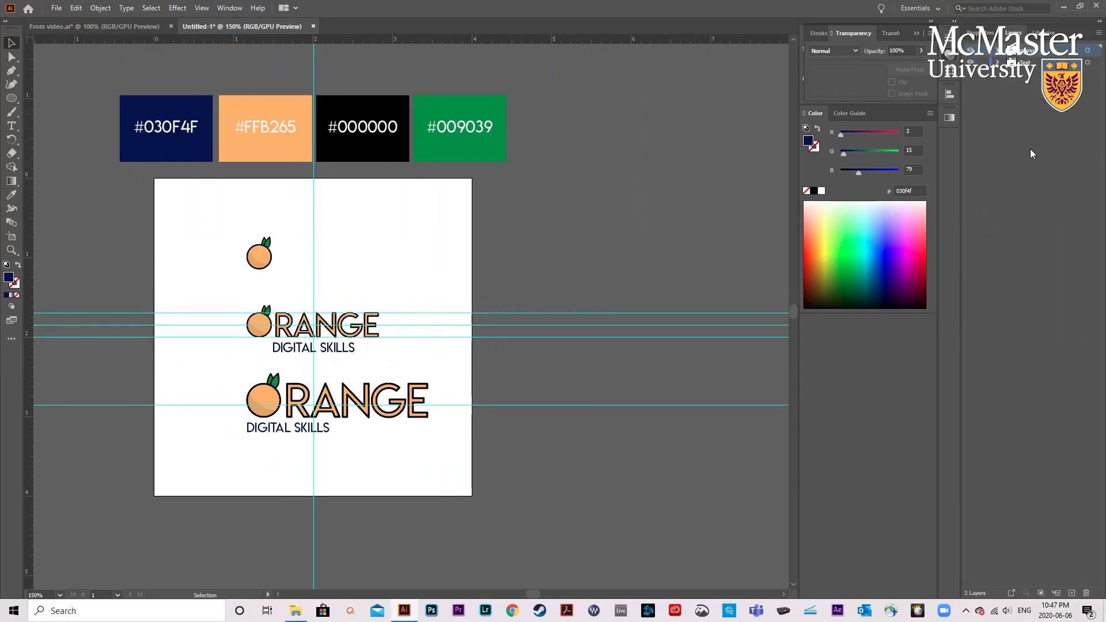
pyautogui.click(1071, 593)
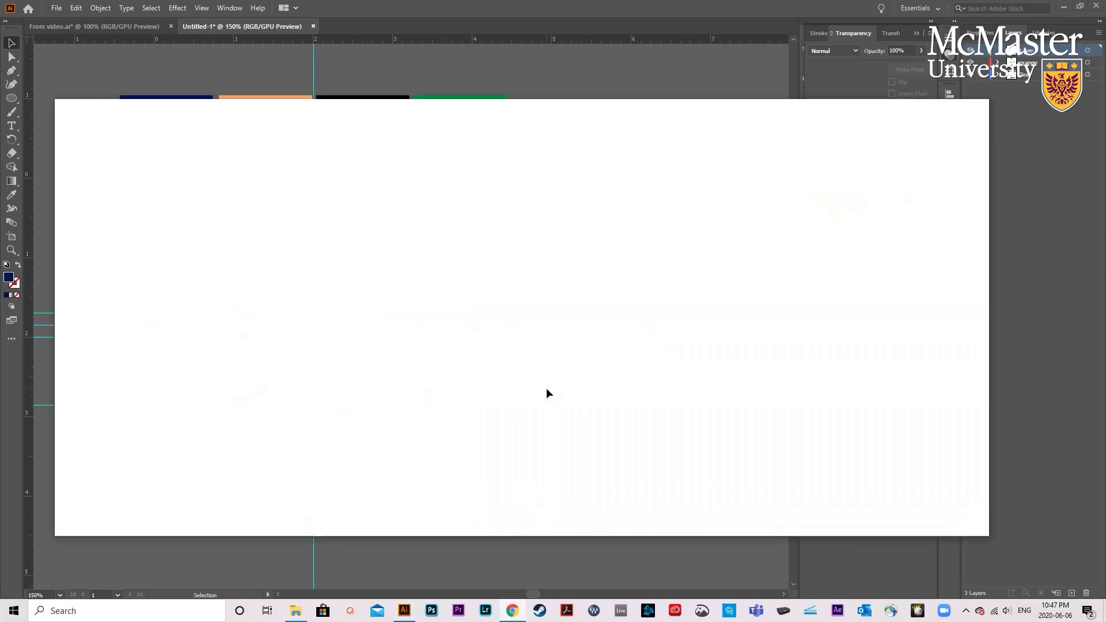
# - Switch to Chrome and search Google for "plain white tshirt"
pyautogui.write('pl')
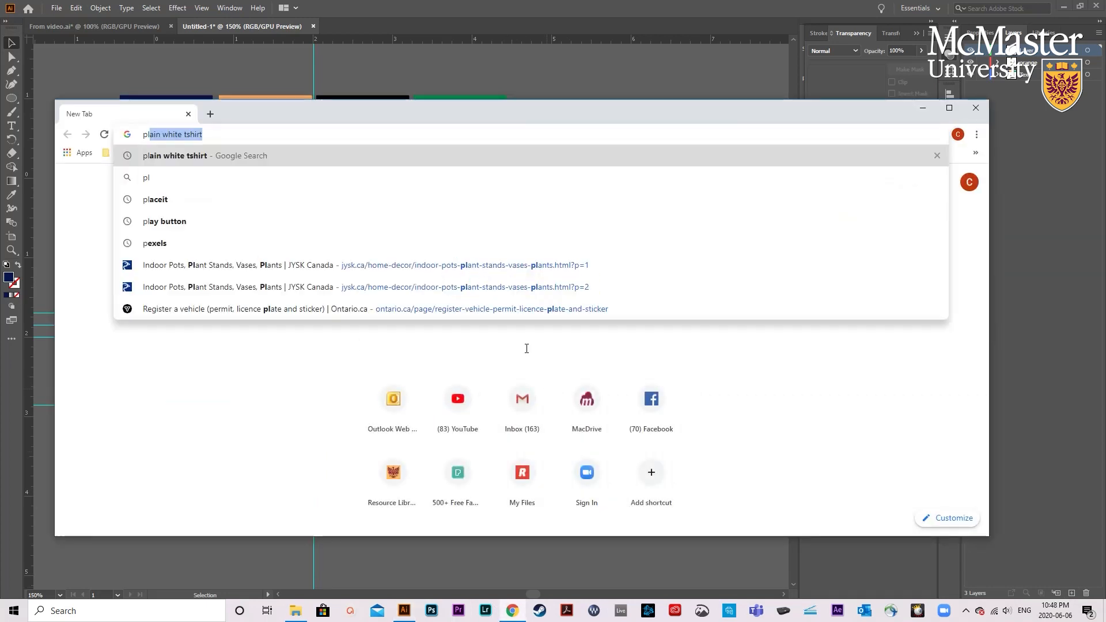
pyautogui.write('ain white tshirt')
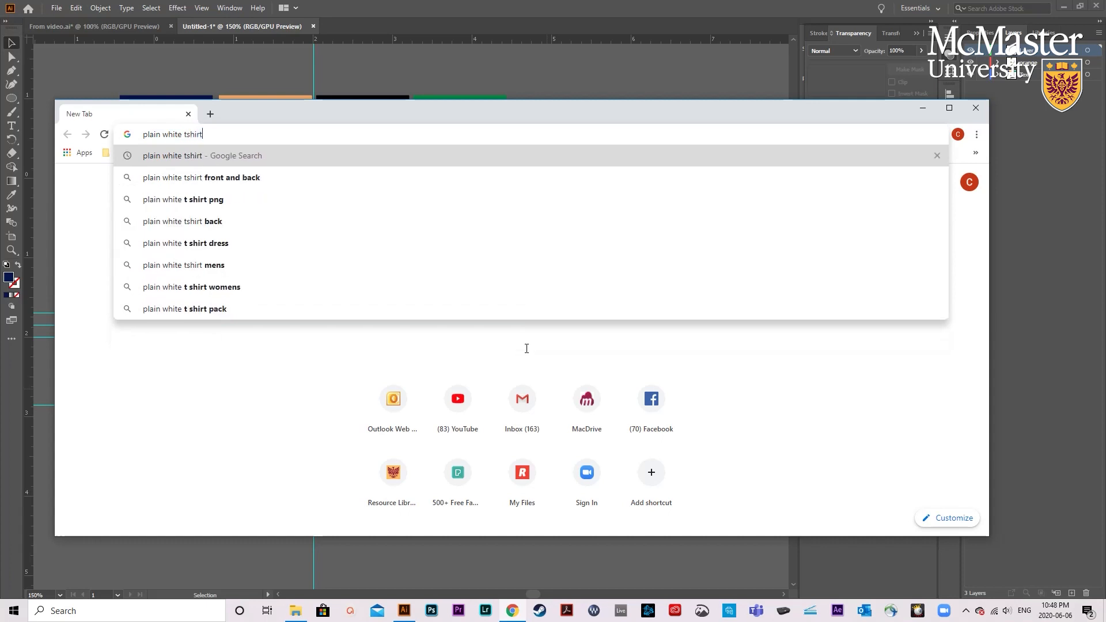
pyautogui.press('Return')
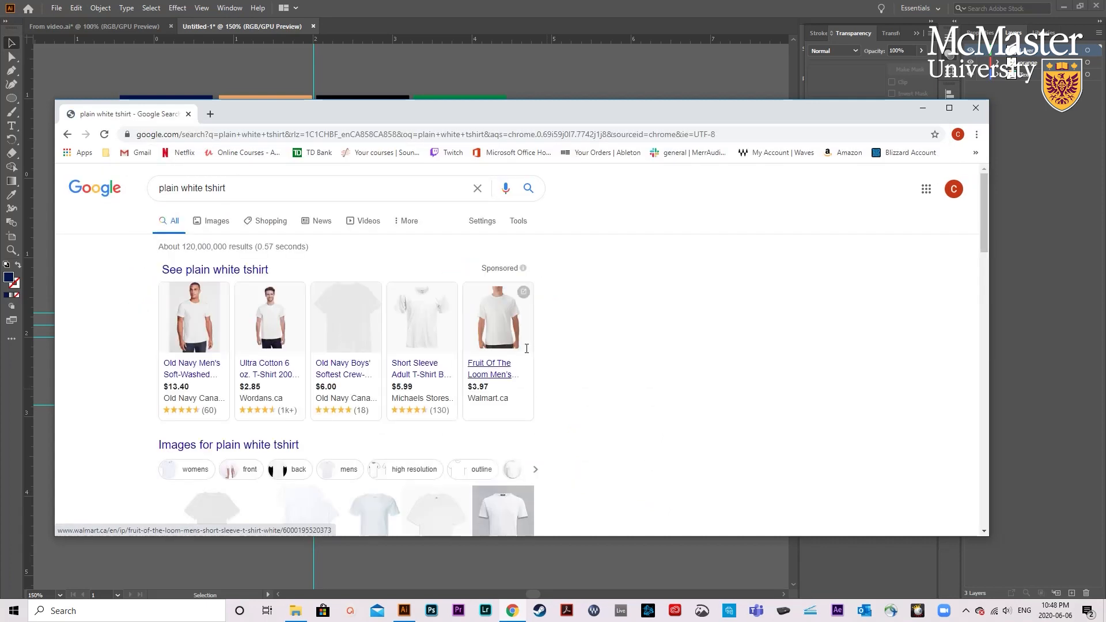
# - Show the image results and open the lululemon 5 Year Basic Tee page at its white T-shirt photo
pyautogui.click(229, 225)
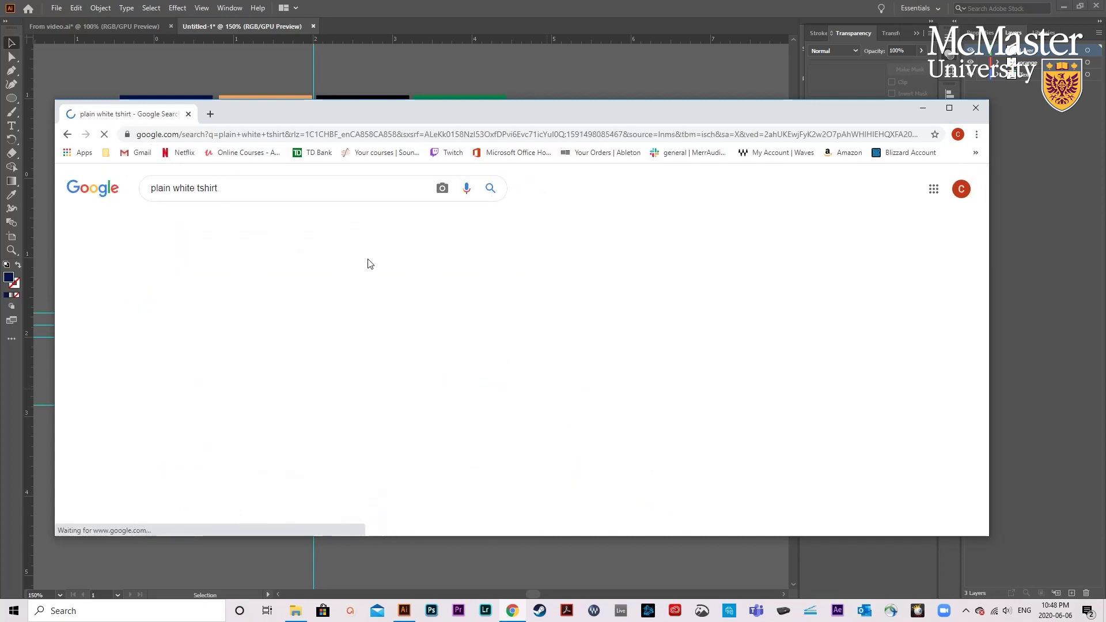
pyautogui.click(294, 369)
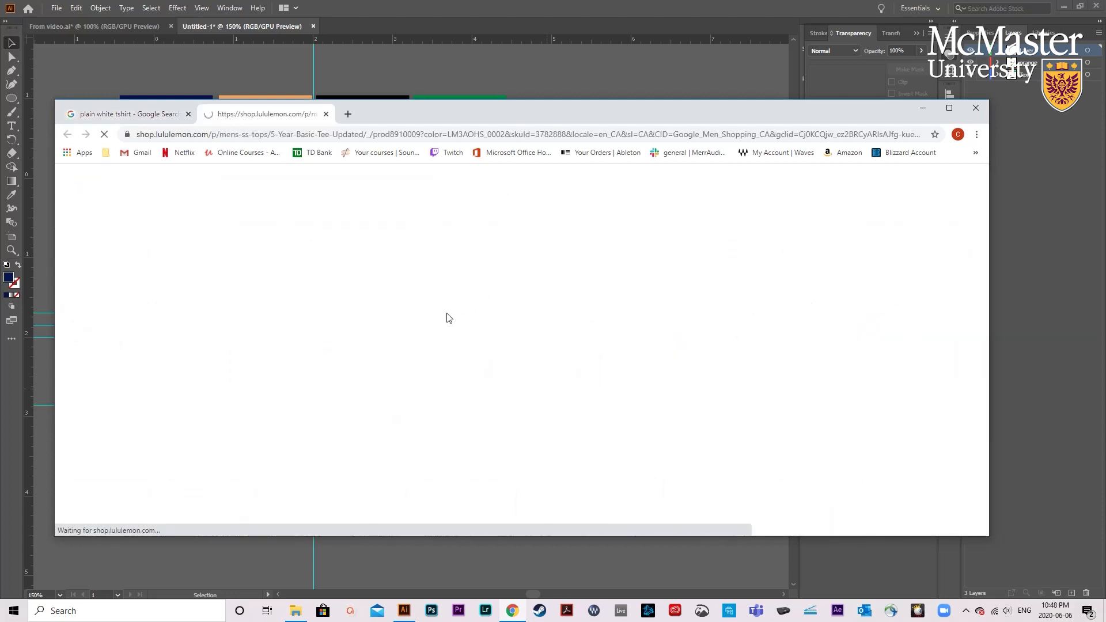
pyautogui.scroll(-3, 429, 329)
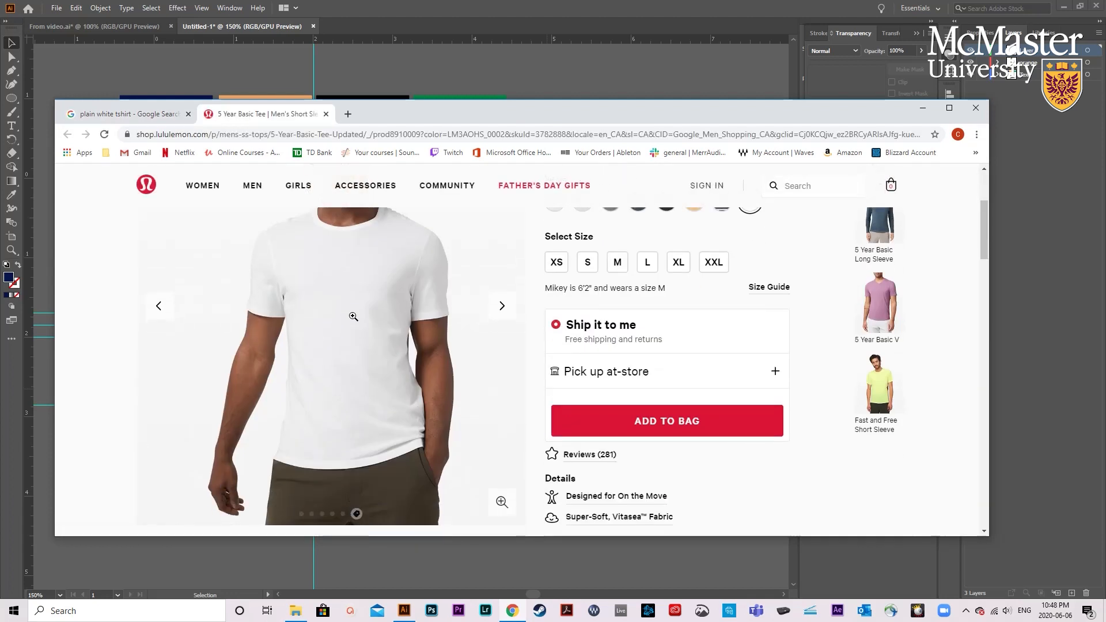
# - Copy the white T-shirt photo from the product page, paste it into the Illustrator document, and move its layer beneath the artwork layers
pyautogui.rightClick(354, 314)
pyautogui.click(379, 353)
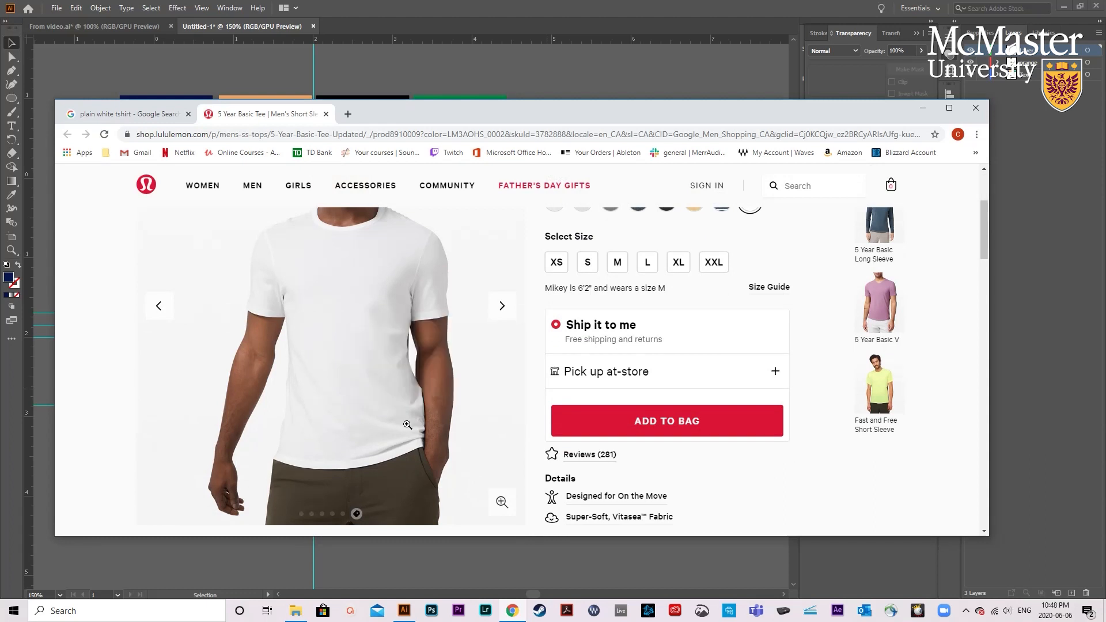
pyautogui.click(471, 555)
pyautogui.hotkey('ctrl', 'v')
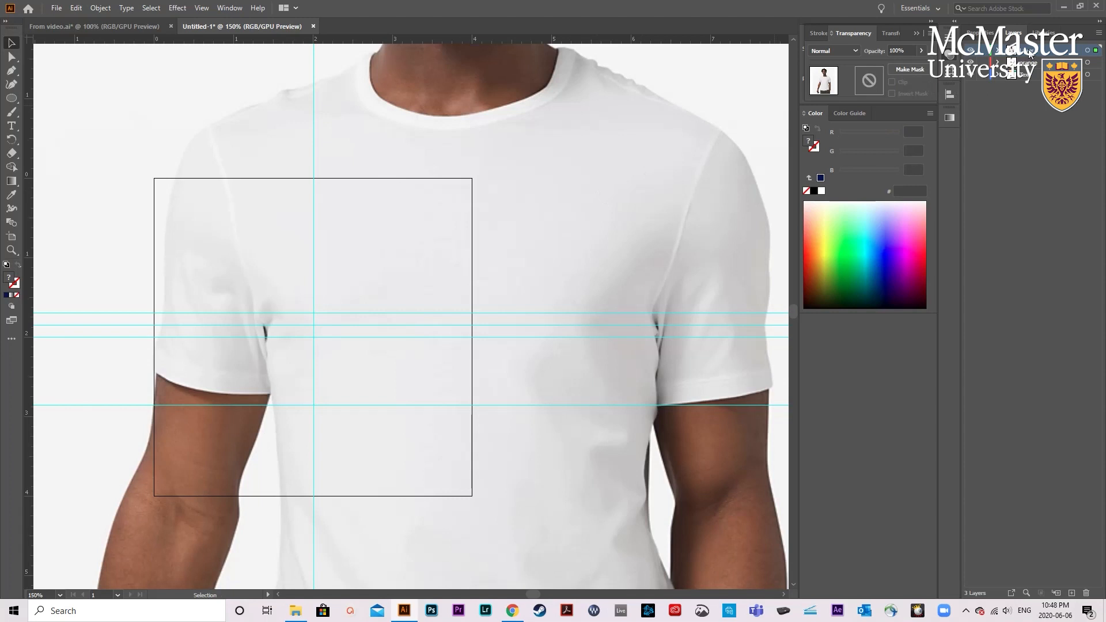
pyautogui.moveTo(1030, 51); pyautogui.dragTo(1027, 80)
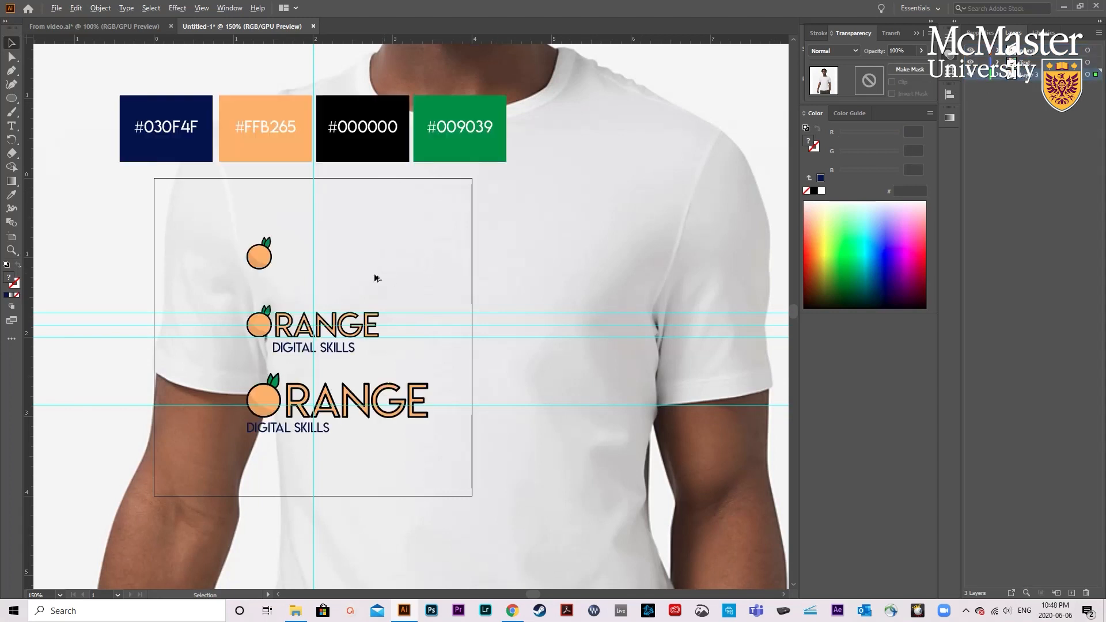
# - Scale the pasted T-shirt photo down to slightly smaller than the artboard and place it in the empty area beside the logos
pyautogui.scroll(-3, 373, 278)
pyautogui.moveTo(486, 298); pyautogui.dragTo(558, 324)
pyautogui.moveTo(338, 527); pyautogui.dragTo(655, 219)
pyautogui.moveTo(697, 133); pyautogui.dragTo(459, 328)
pyautogui.moveTo(473, 321); pyautogui.dragTo(473, 321)
pyautogui.click(421, 308)
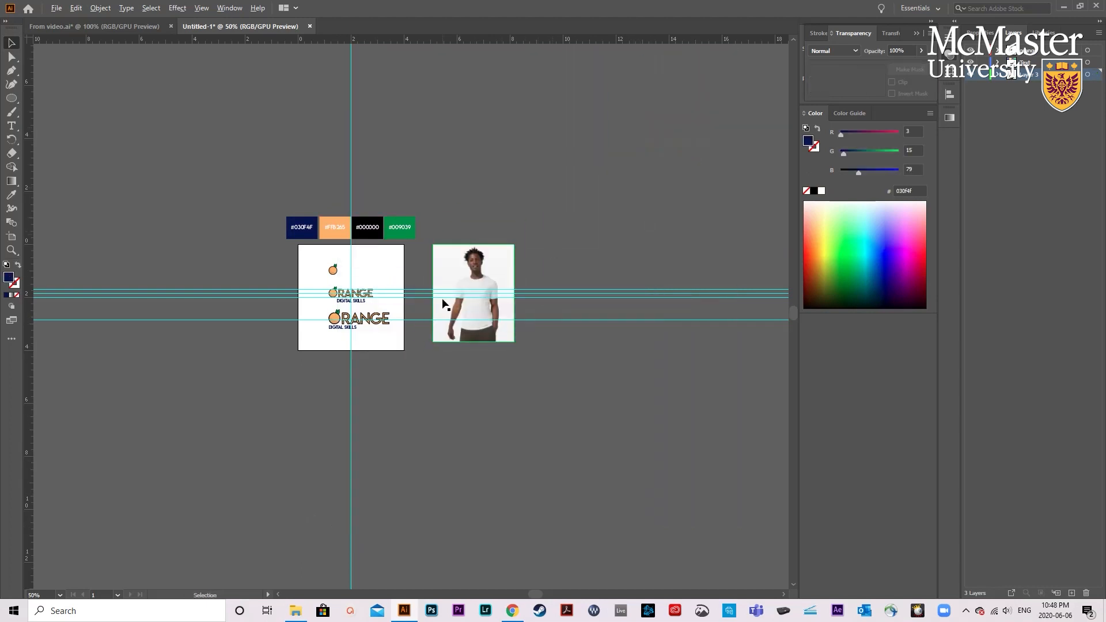
pyautogui.scroll(2, 443, 299)
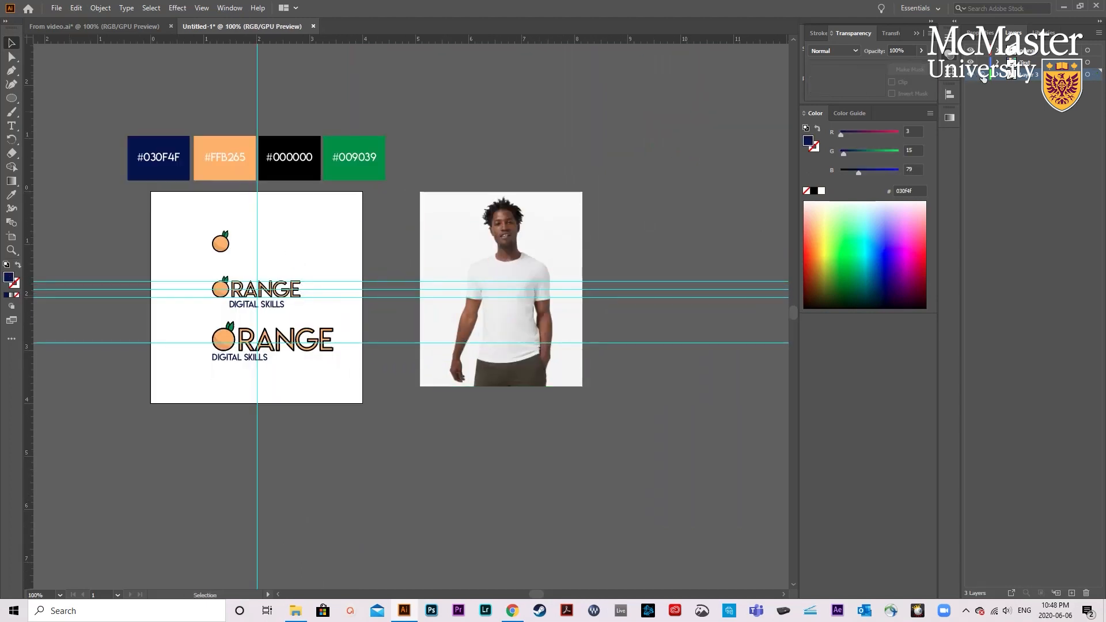
# - Group the parts of the upper ORANGE DIGITAL SKILLS logo and move the group onto the T-shirt photo
pyautogui.scroll(1, 406, 285)
pyautogui.moveTo(317, 334); pyautogui.dragTo(98, 277)
pyautogui.hotkey('ctrl', 'g')
pyautogui.click(92, 333)
pyautogui.moveTo(151, 299); pyautogui.dragTo(536, 300)
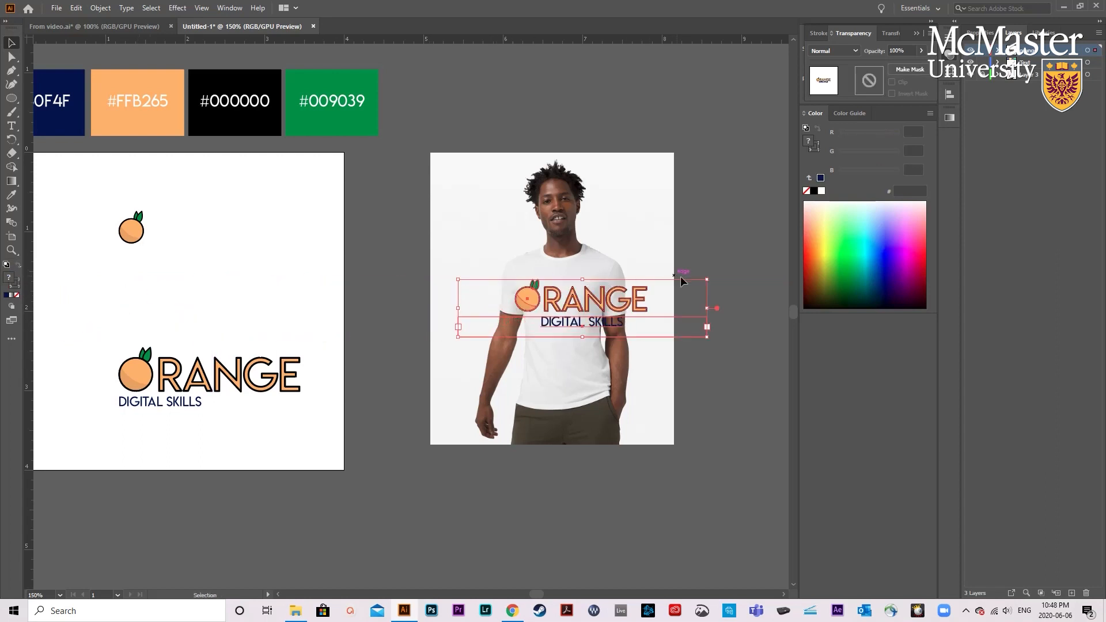
# - Scale the logo down to fit within the T-shirt's width and centre it across the upper chest
pyautogui.moveTo(708, 281); pyautogui.dragTo(608, 303)
pyautogui.moveTo(536, 324); pyautogui.dragTo(566, 296)
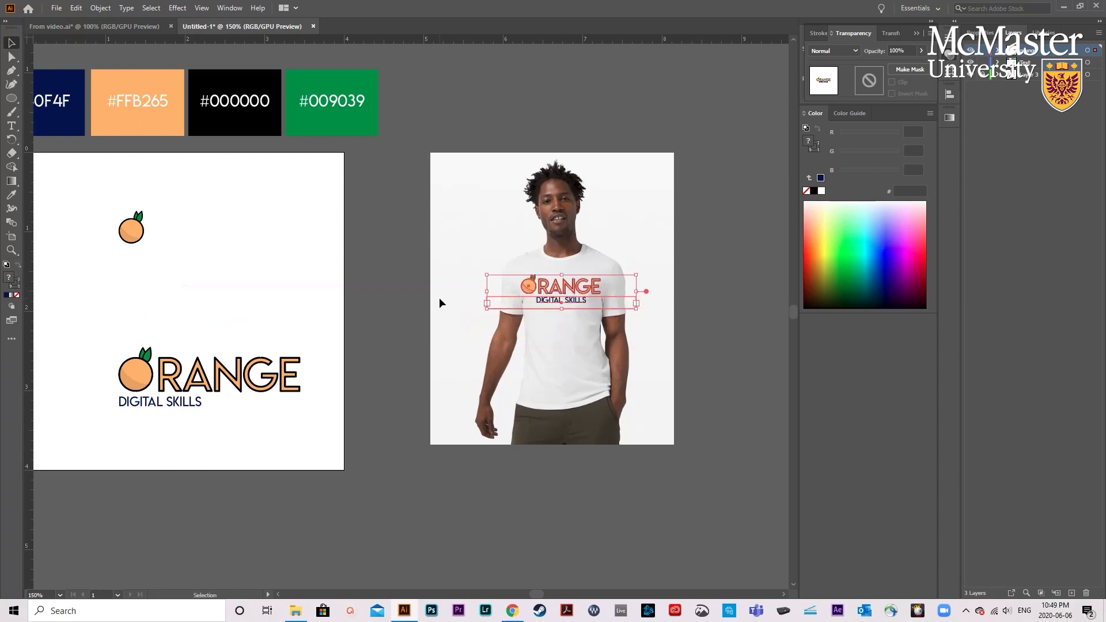
pyautogui.click(439, 297)
pyautogui.hscroll(5, 435, 307)
pyautogui.scroll(1, 536, 274)
# - Shrink the logo further and position it as a small print on the wearer's left chest
pyautogui.click(508, 304)
pyautogui.moveTo(578, 275); pyautogui.dragTo(536, 284)
pyautogui.moveTo(474, 305); pyautogui.dragTo(494, 302)
pyautogui.click(617, 283)
pyautogui.click(491, 299)
pyautogui.moveTo(398, 286); pyautogui.dragTo(450, 297)
pyautogui.moveTo(517, 309); pyautogui.dragTo(517, 296)
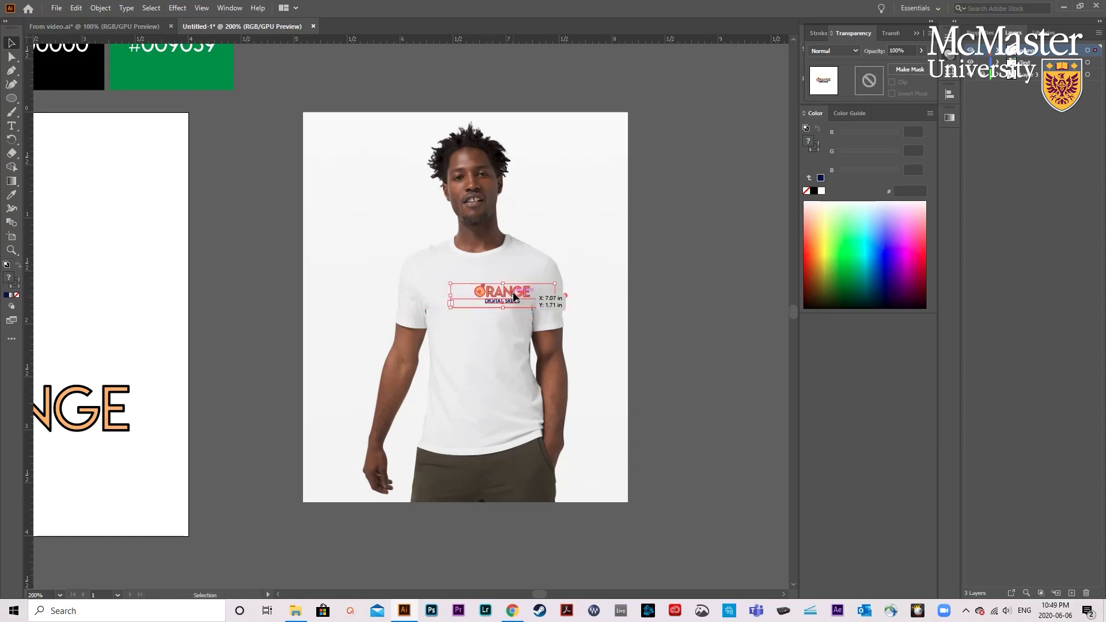
pyautogui.click(625, 267)
pyautogui.hotkey('ctrl', '-')
pyautogui.scroll(-1, 620, 271)
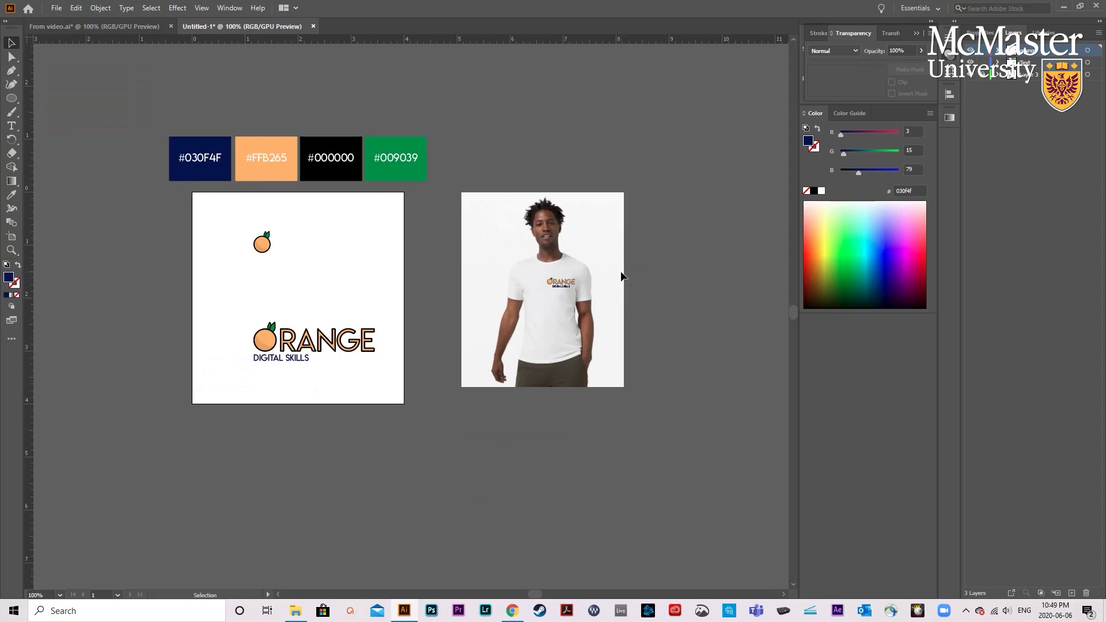
# - Move the small logo off the shirt and try the standalone orange icon on the wearer's left chest instead
pyautogui.hscroll(1, 621, 271)
pyautogui.scroll(1, 544, 257)
pyautogui.moveTo(511, 294); pyautogui.dragTo(257, 296)
pyautogui.moveTo(88, 246); pyautogui.dragTo(532, 295)
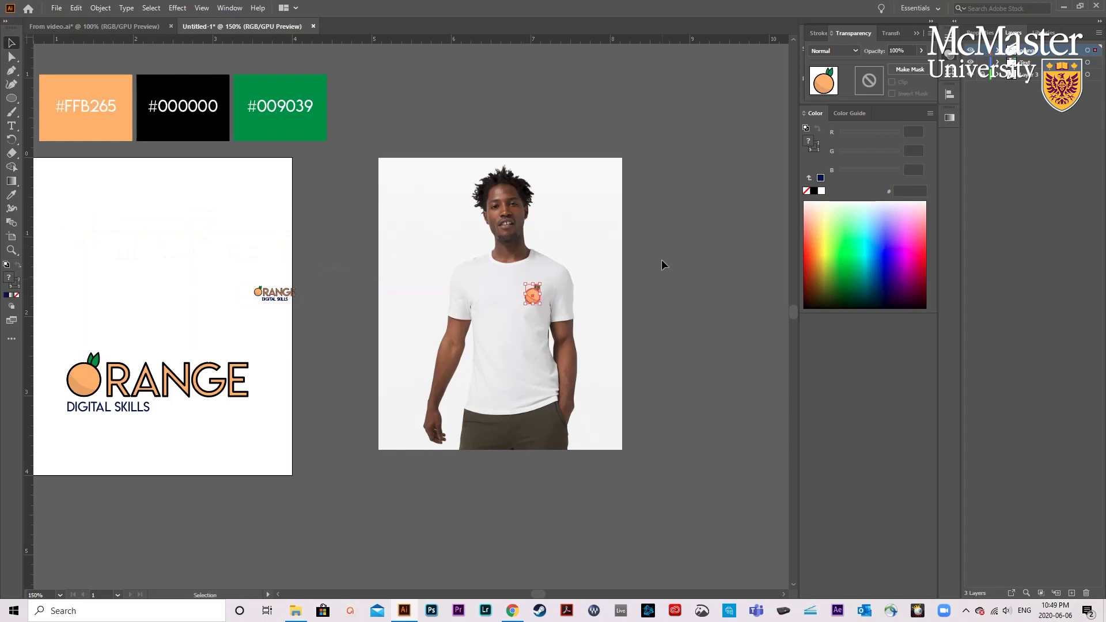
pyautogui.click(659, 261)
pyautogui.scroll(-1, 658, 261)
pyautogui.hscroll(1, 658, 262)
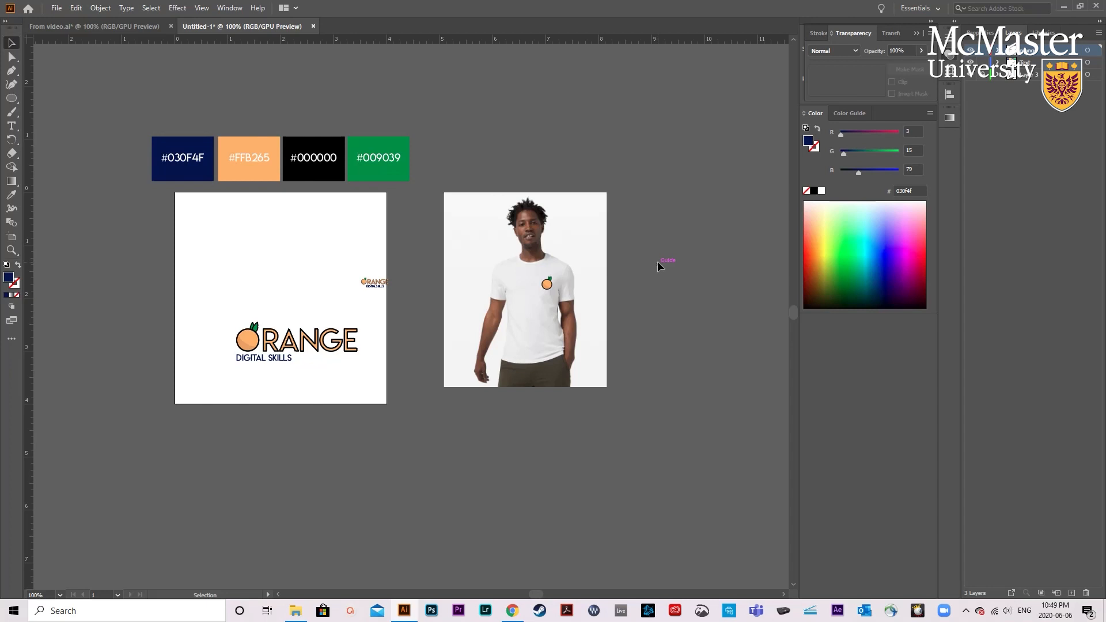
# - Return the orange icon to the artboard and put the small ORANGE DIGITAL SKILLS logo back on the shirt's left chest
pyautogui.moveTo(549, 284)
pyautogui.mouseDown()
pyautogui.moveTo(321, 284)
pyautogui.moveTo(494, 279)
pyautogui.moveTo(540, 292)
pyautogui.mouseUp()
pyautogui.hotkey('ctrl', '+')
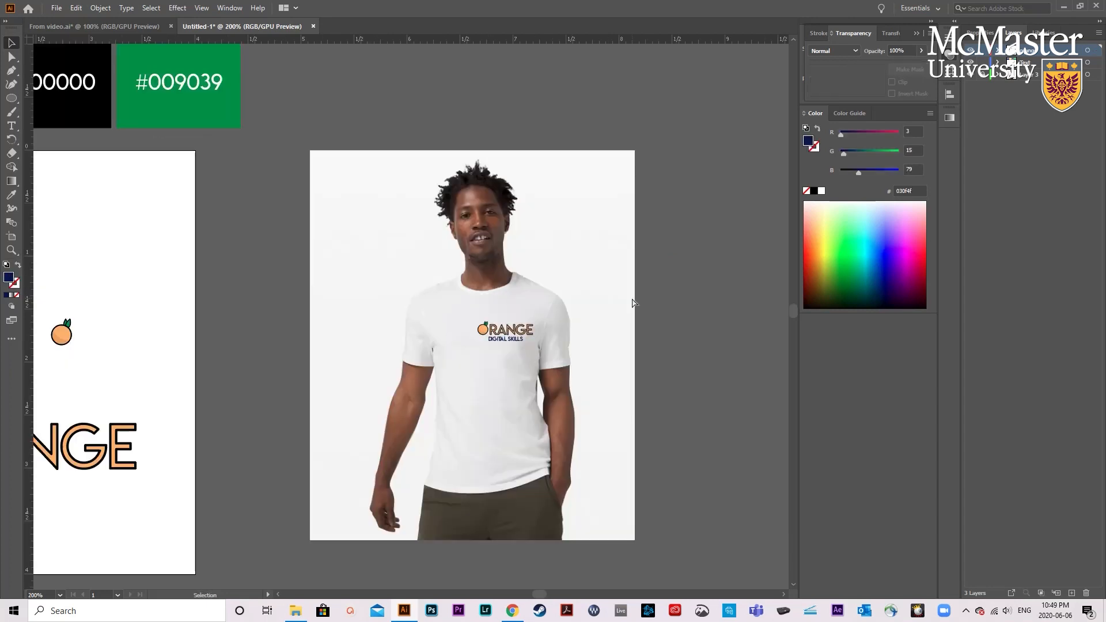